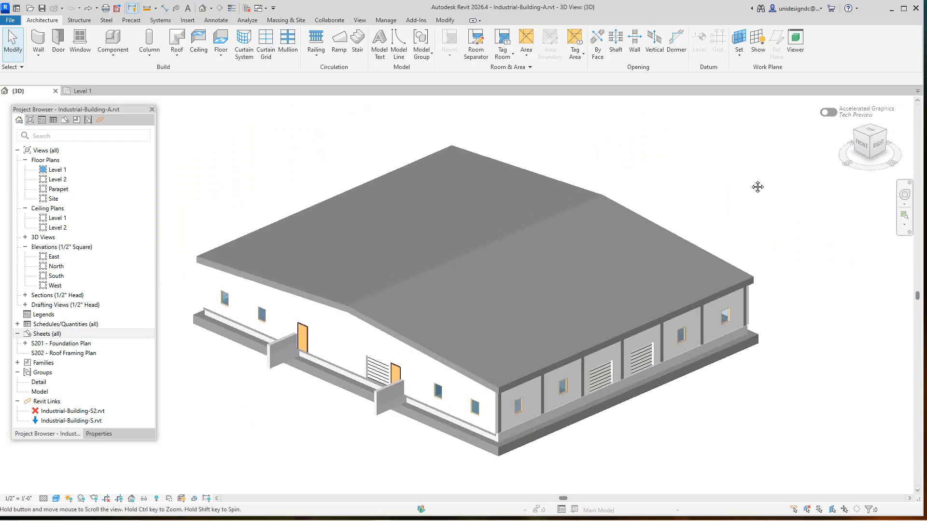
- Open the S201 - Foundation Plan sheet from the project browser and check which view is placed on it
scroll(739, 184, up, 2)
scroll(738, 184, down, 3)
scroll(738, 184, up, 1)
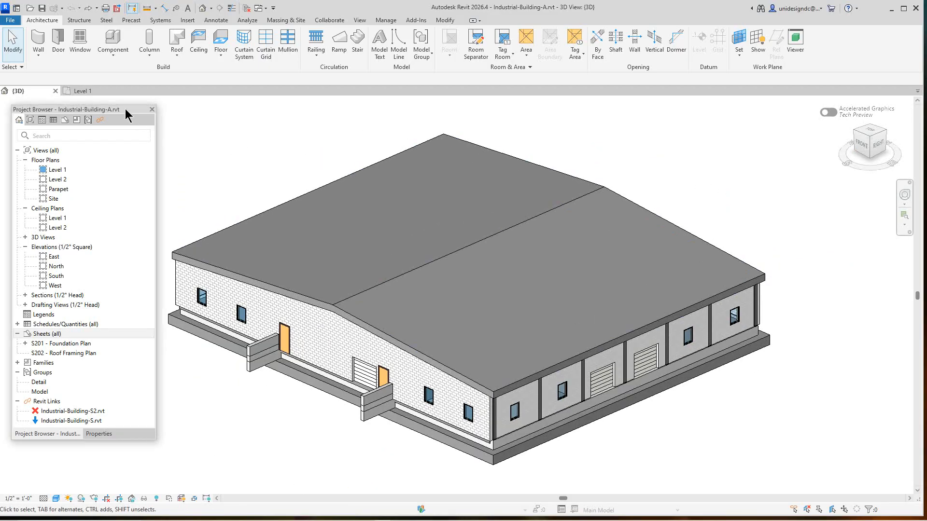
drag(127, 116, 119, 115)
middle_drag(242, 173, 256, 168)
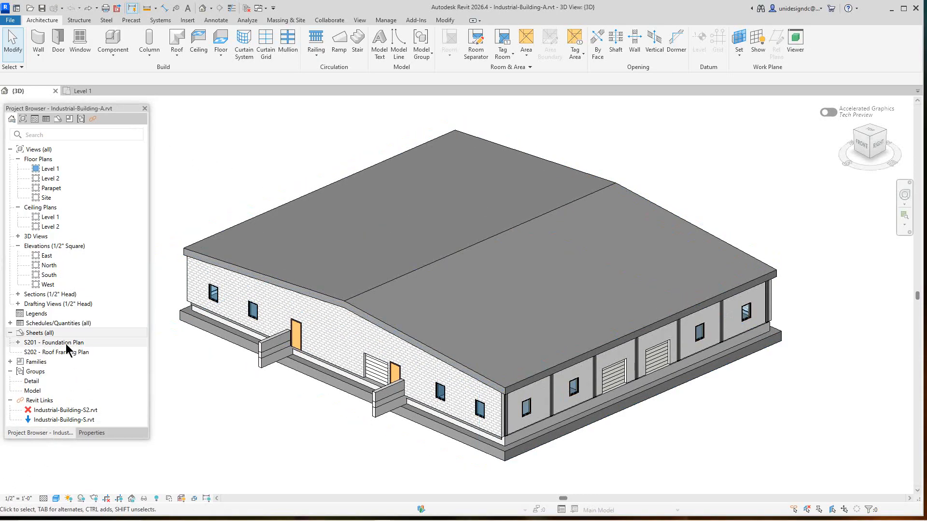
click(65, 344)
double_click(64, 344)
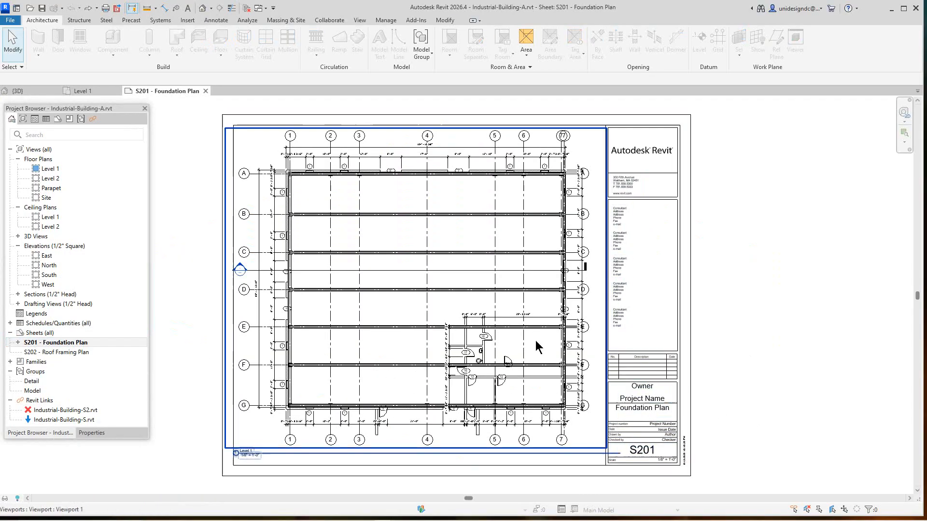
scroll(337, 311, down, 2)
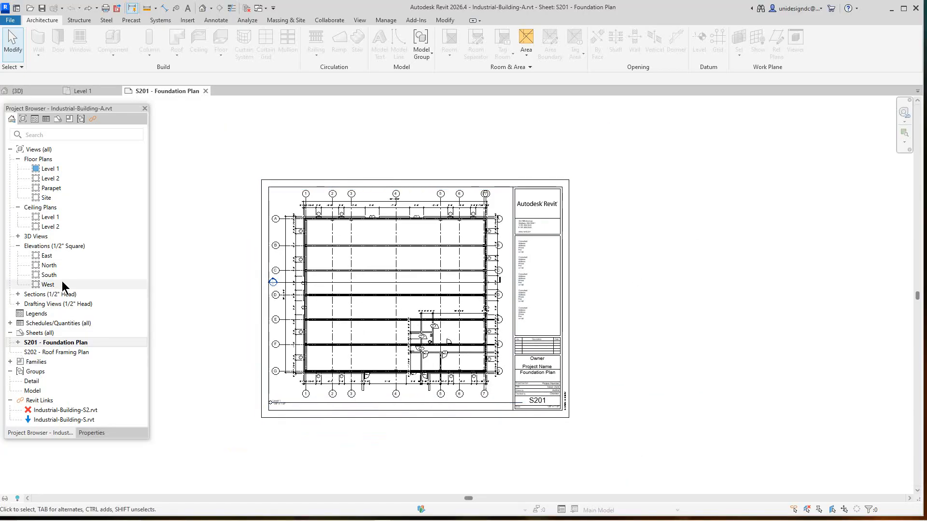
click(17, 343)
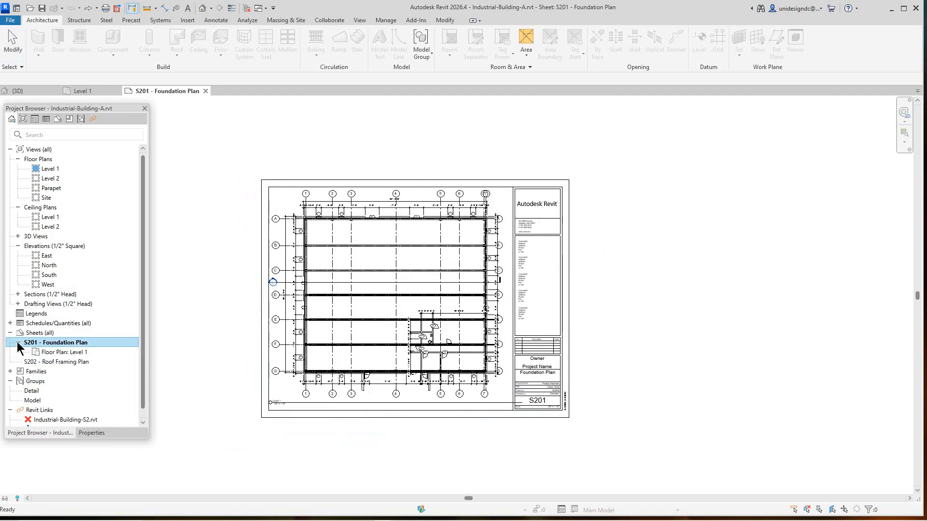
click(18, 342)
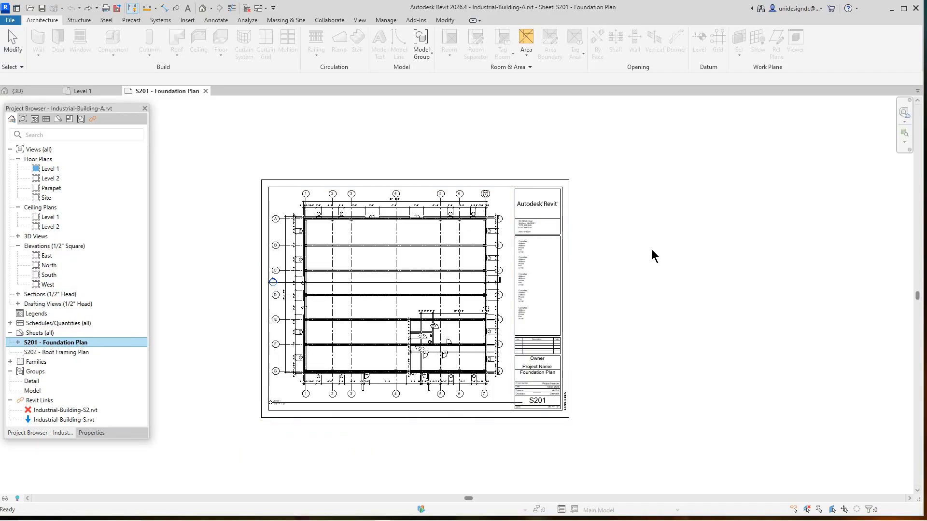
- Change the title block family on the Foundation Plan sheet to E1 30 x 42 Horizontal
click(560, 261)
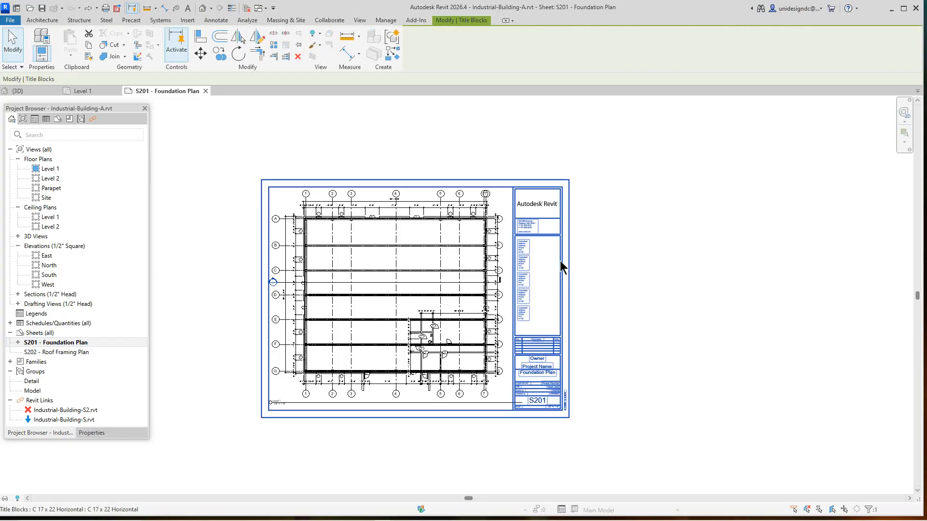
click(92, 433)
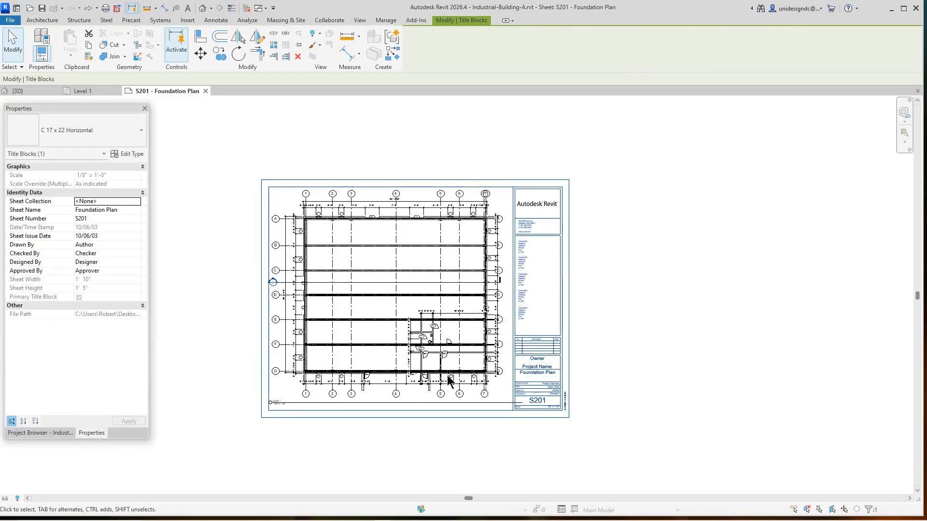
click(126, 155)
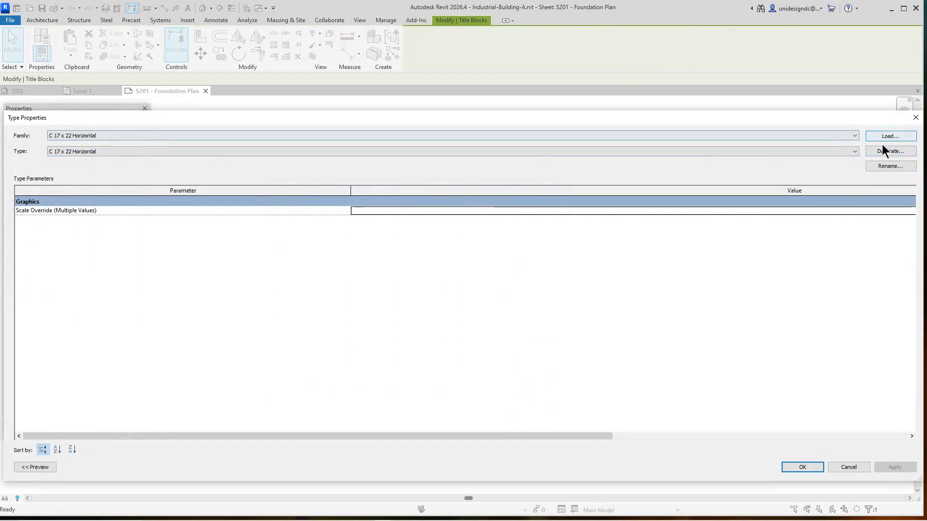
click(856, 137)
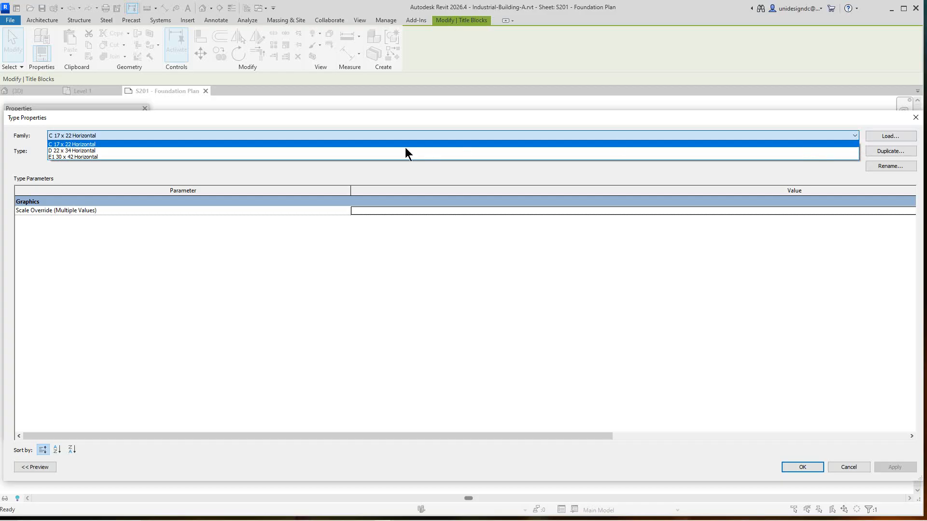
click(90, 157)
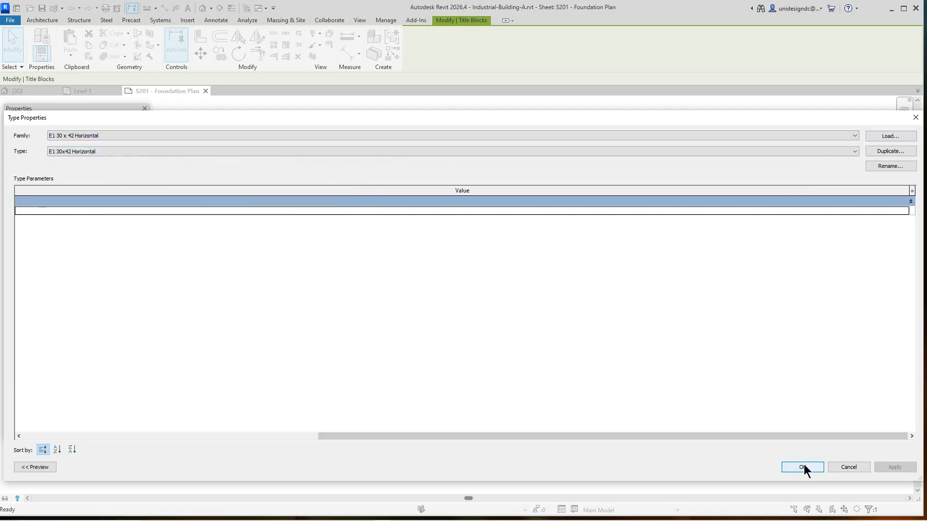
click(802, 467)
scroll(692, 390, up, 2)
scroll(633, 344, down, 3)
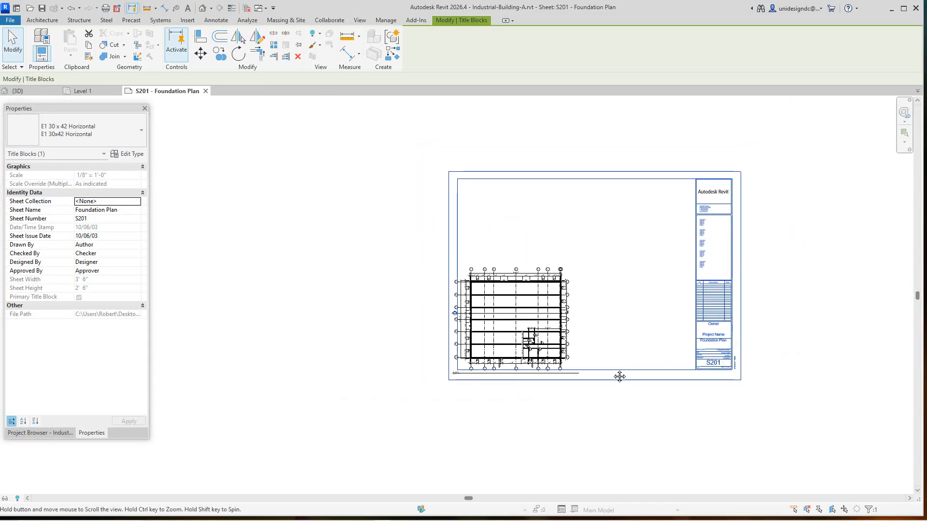
middle_drag(620, 376, 594, 408)
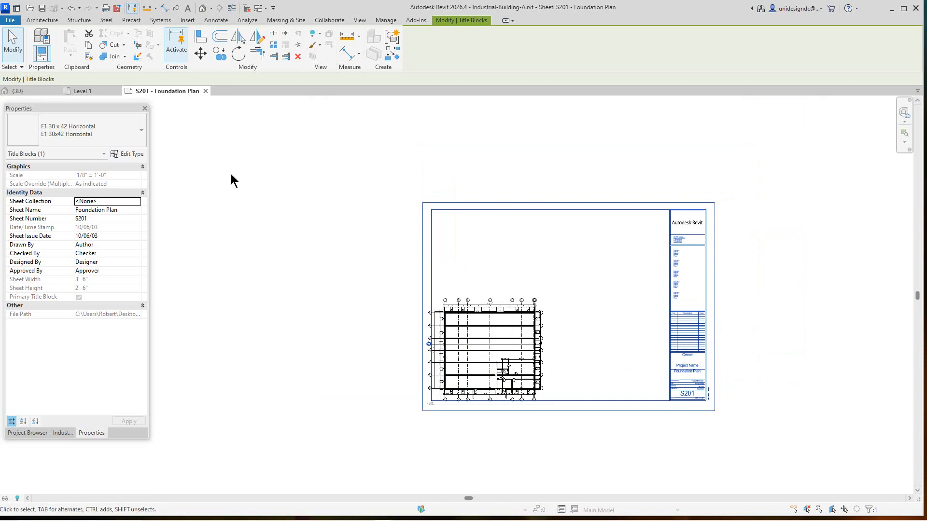
- Load the title block family Uni 36 x 24.rfa and apply it to the Foundation Plan sheet
click(127, 153)
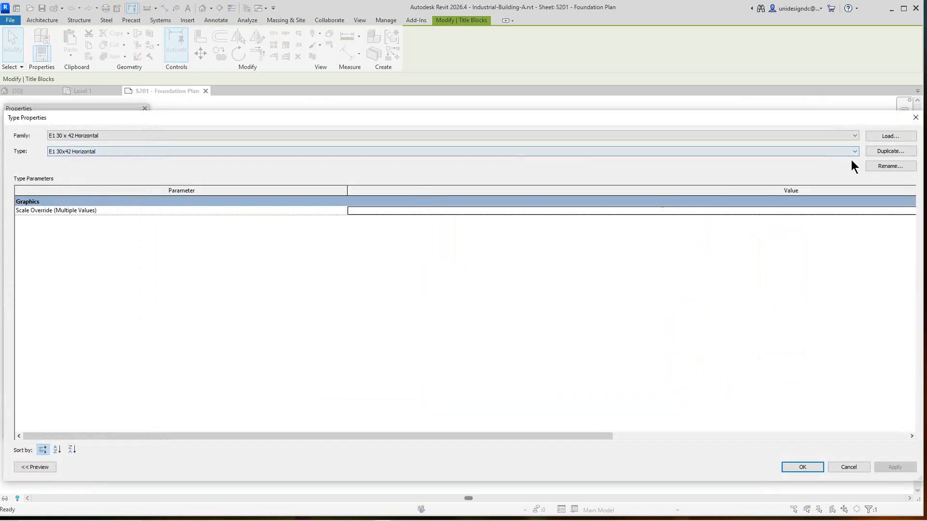
click(881, 137)
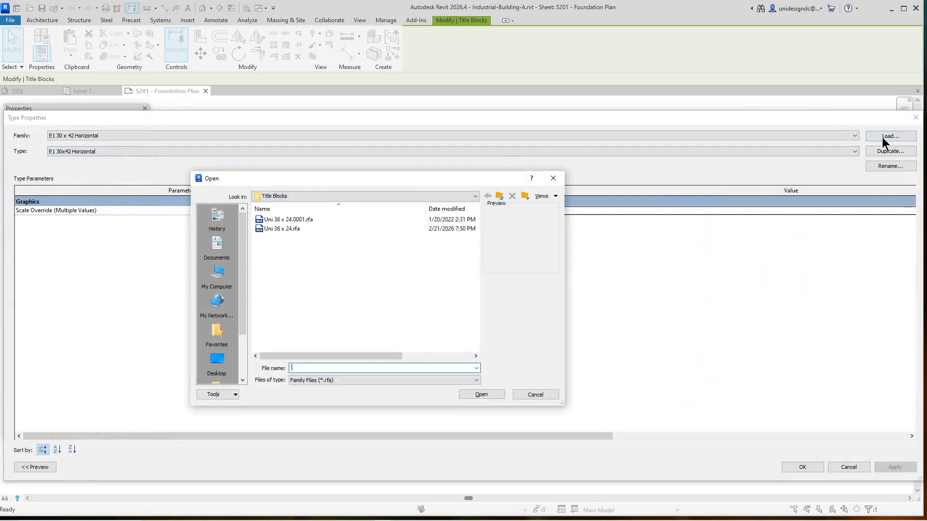
click(277, 228)
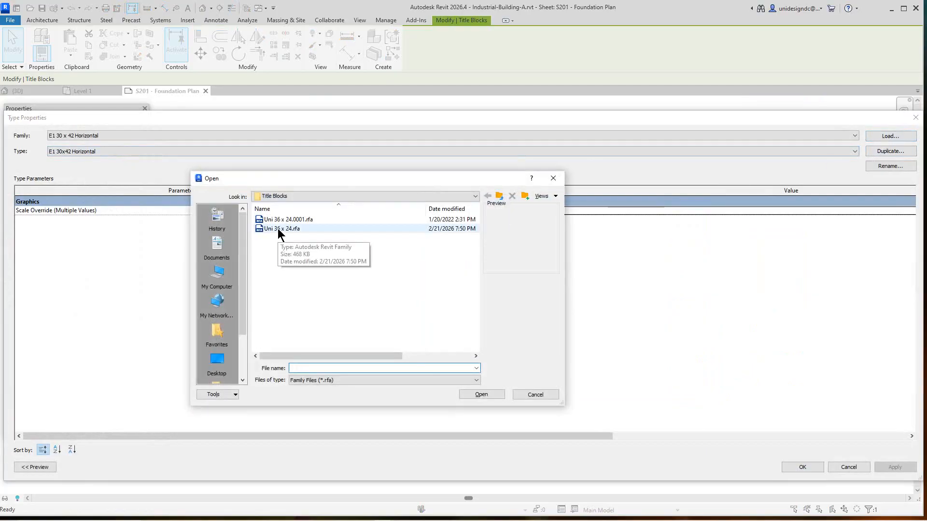
click(480, 394)
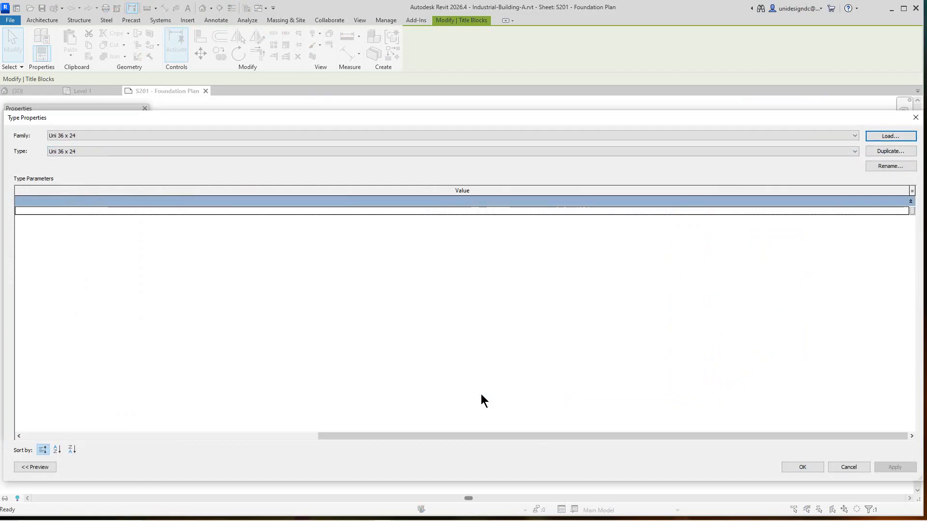
click(797, 466)
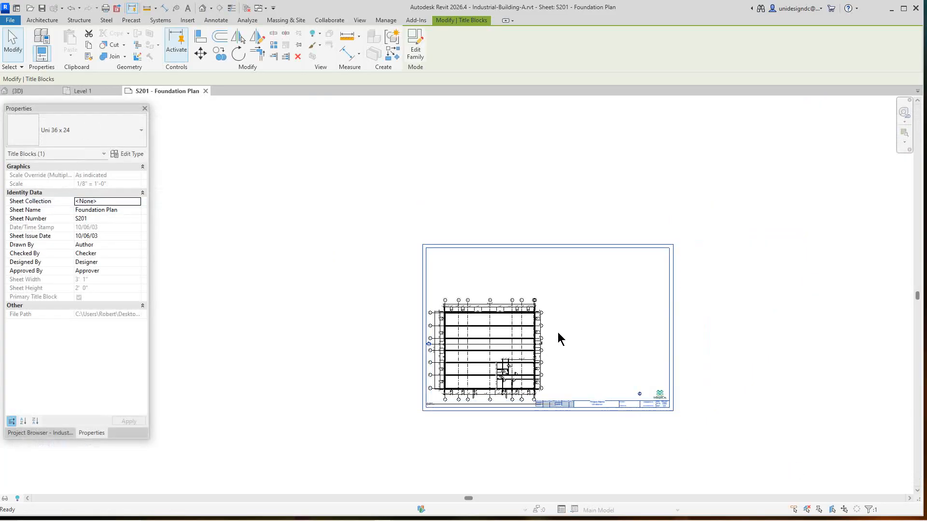
- Move the Level 1 floor plan viewport to the middle of the Uni 36 x 24 title block
scroll(554, 326, up, 1)
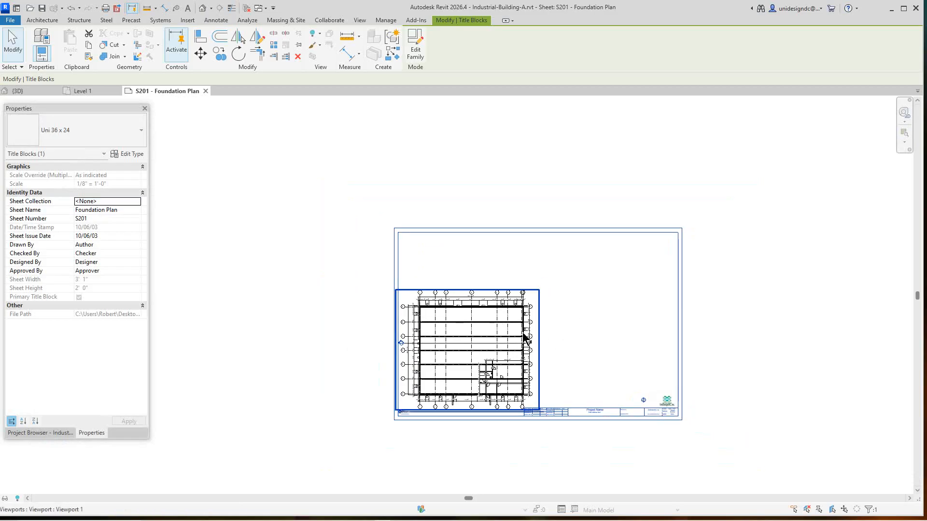
scroll(527, 336, up, 3)
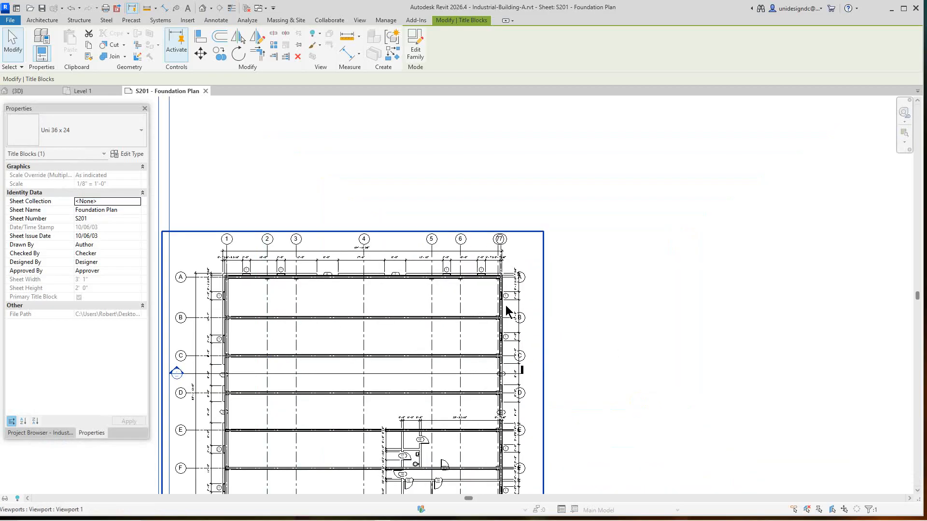
scroll(505, 309, down, 3)
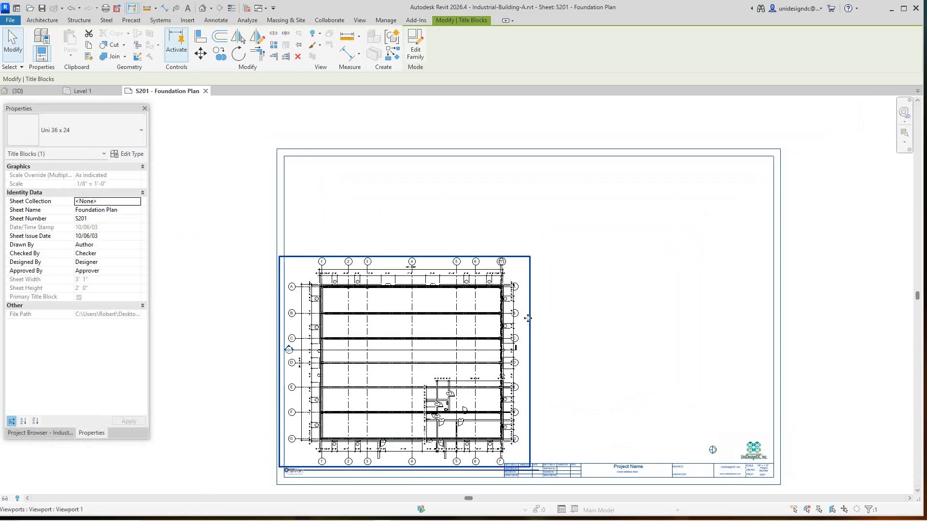
drag(528, 317, 629, 261)
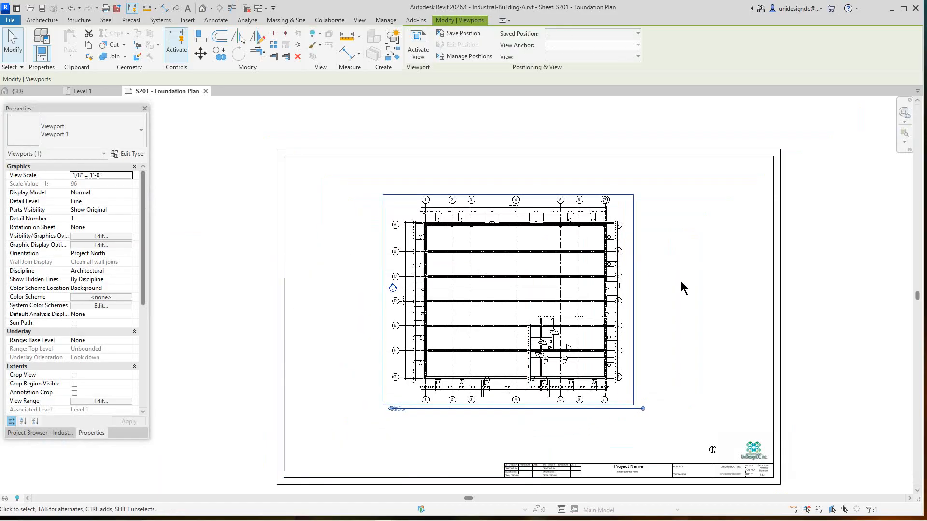
click(680, 287)
- Examine the Level 1 plan on the sheet, along with the properties of its viewport and of the sheet
scroll(558, 323, up, 5)
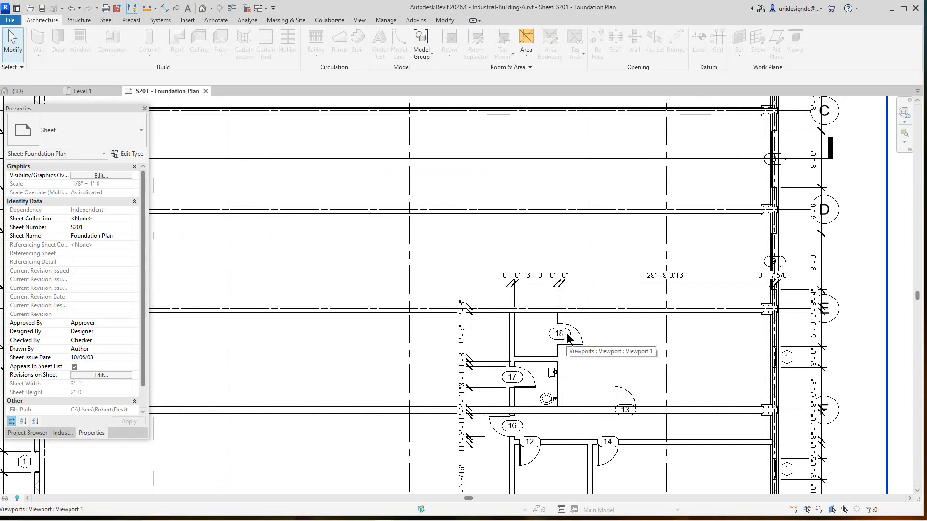
scroll(568, 337, down, 5)
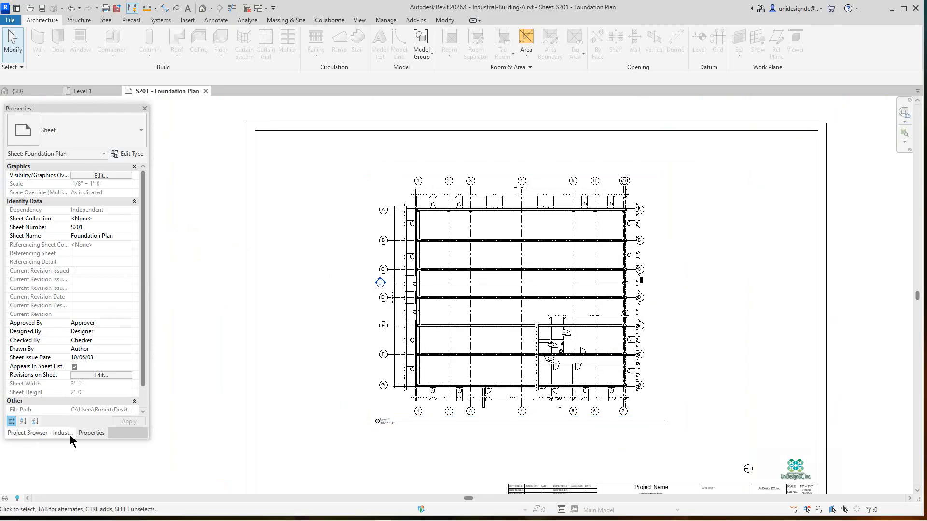
click(46, 433)
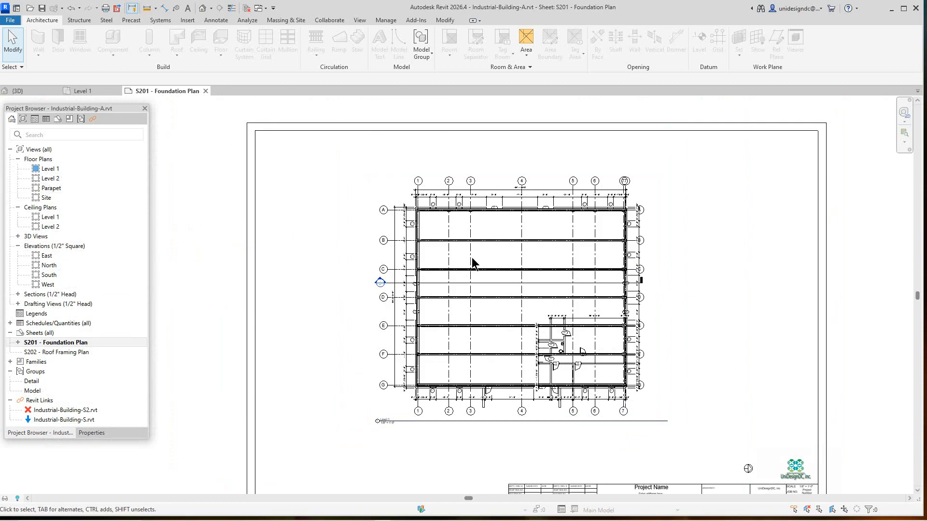
scroll(472, 263, down, 2)
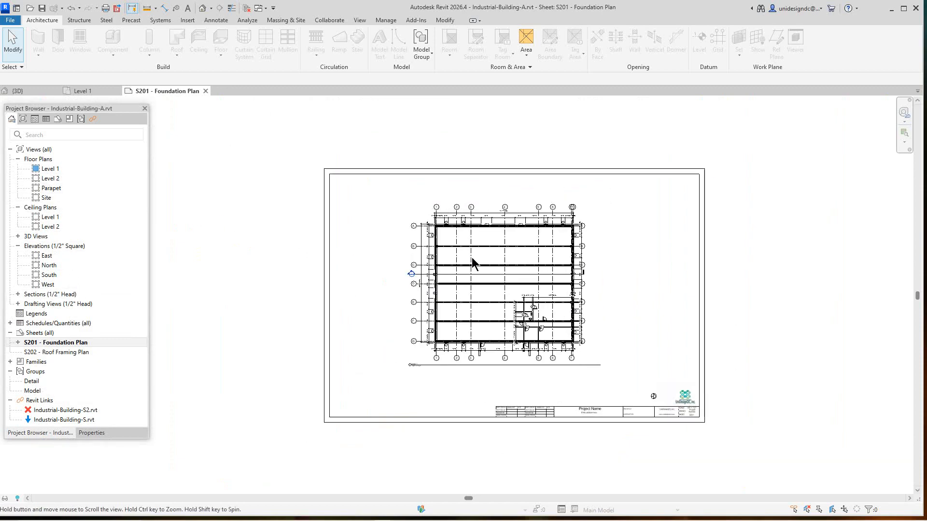
click(414, 266)
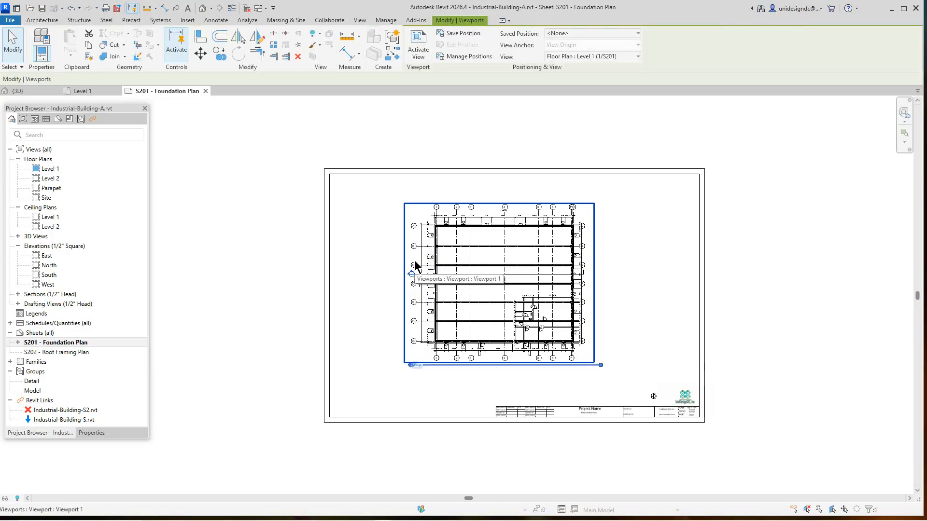
click(91, 433)
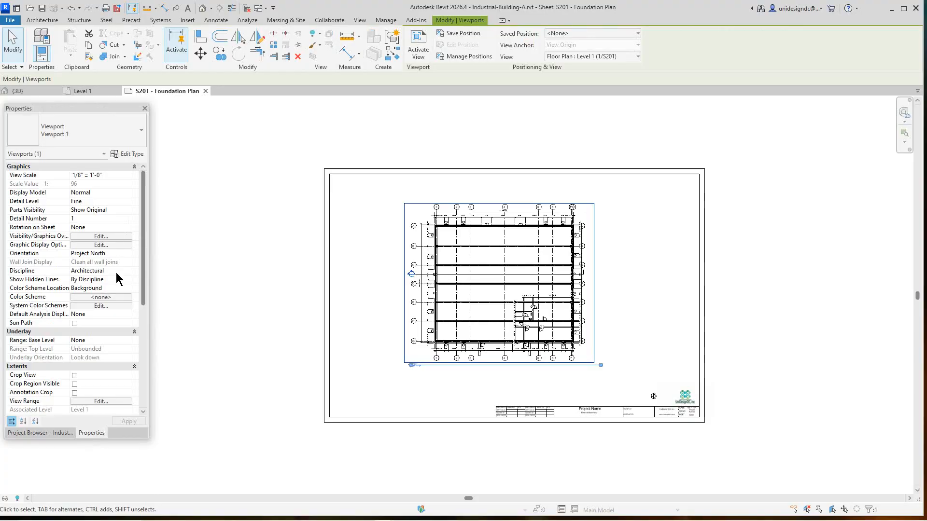
scroll(116, 279, down, 5)
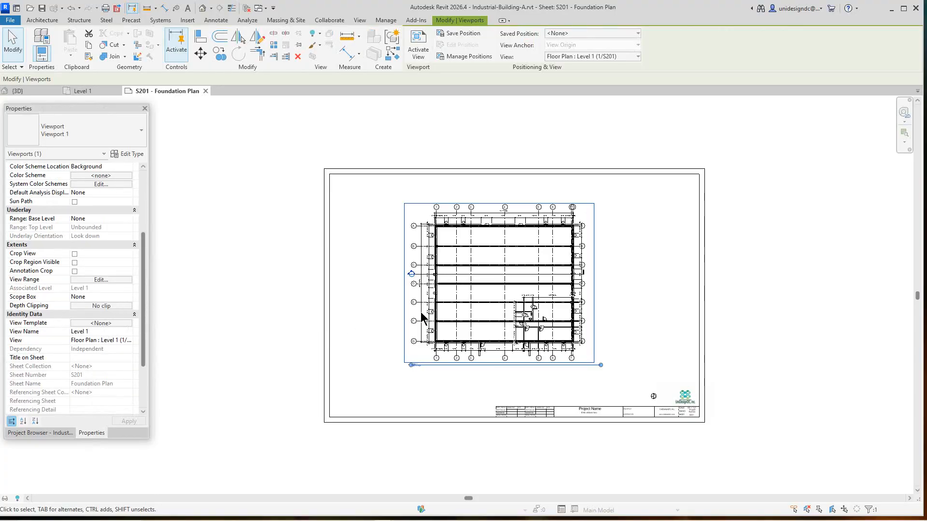
click(256, 212)
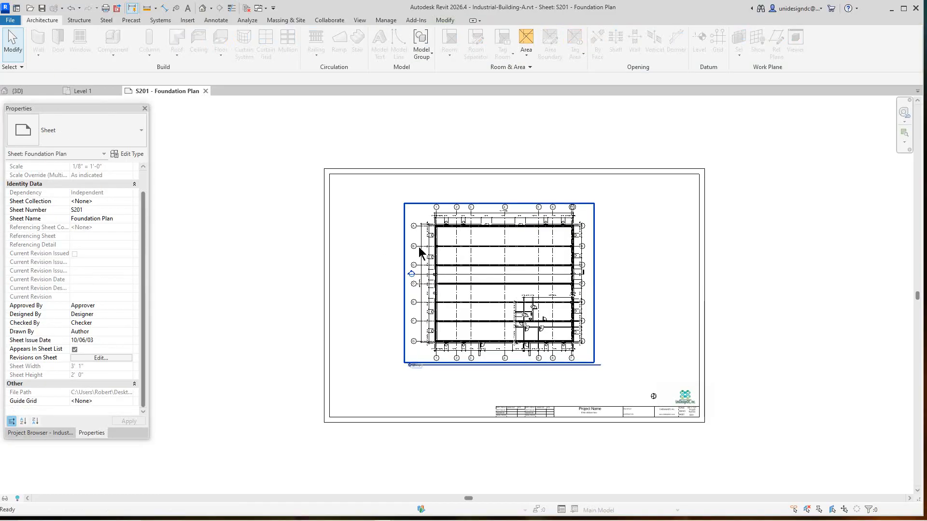
scroll(363, 246, down, 1)
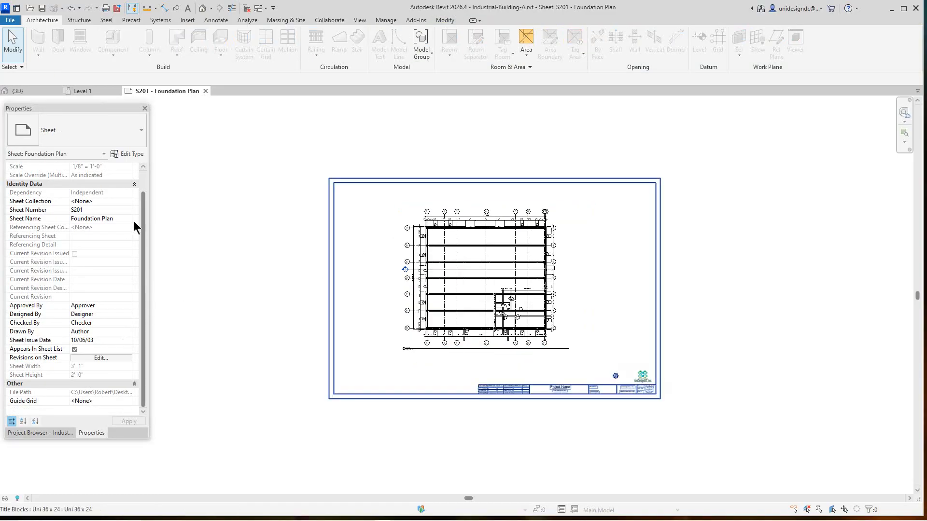
scroll(170, 251, down, 2)
scroll(378, 261, up, 1)
scroll(378, 261, up, 5)
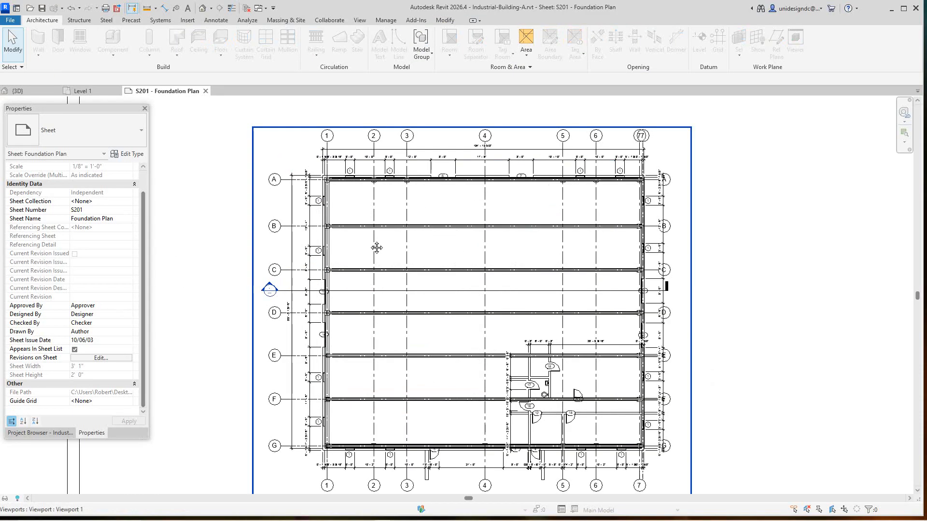
scroll(389, 253, down, 5)
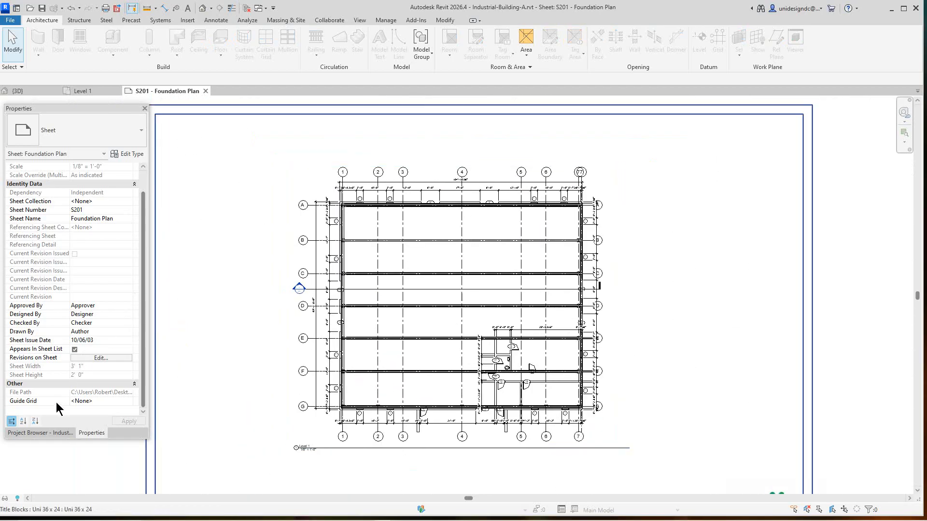
- Create a new sheet using the Uni 36 x 24 title block
click(41, 433)
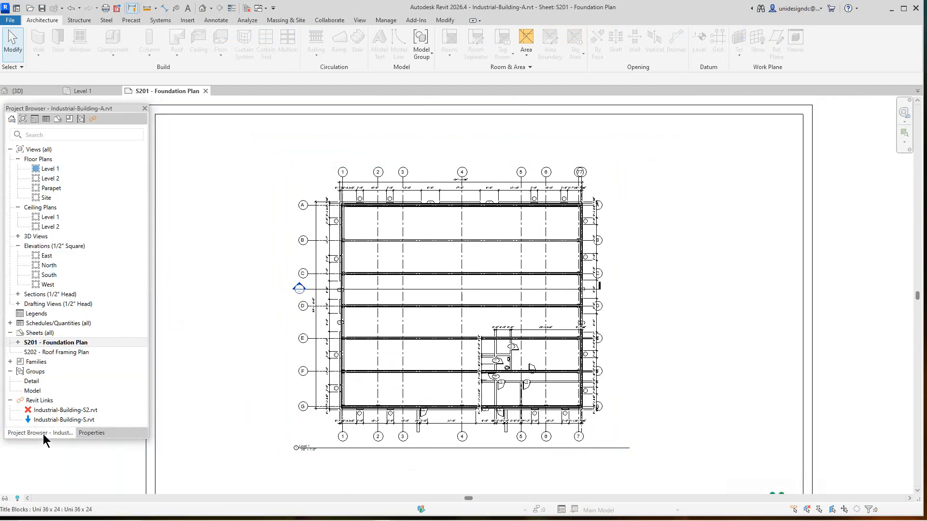
right_click(39, 332)
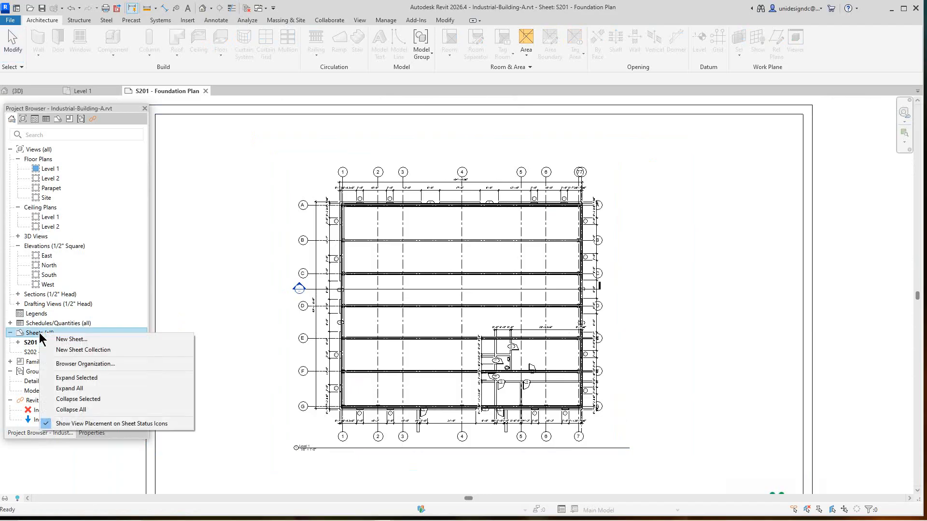
click(66, 340)
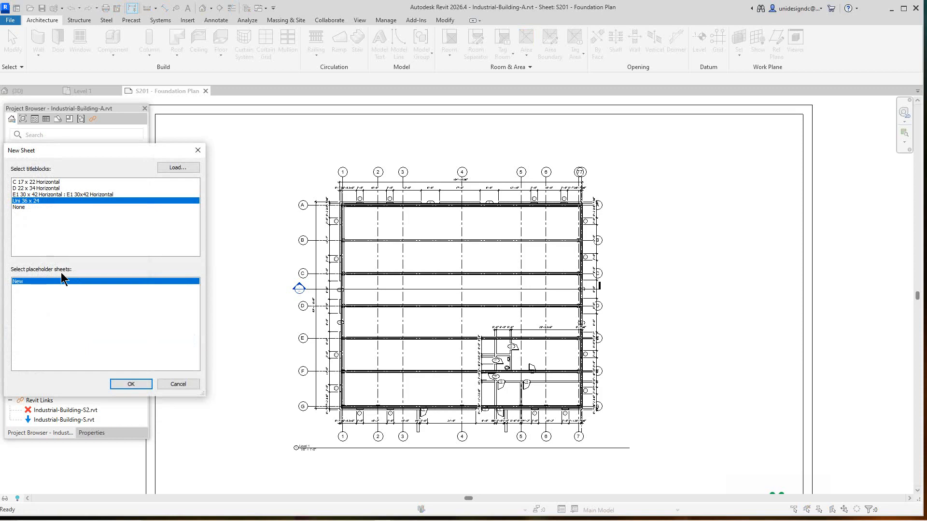
click(124, 382)
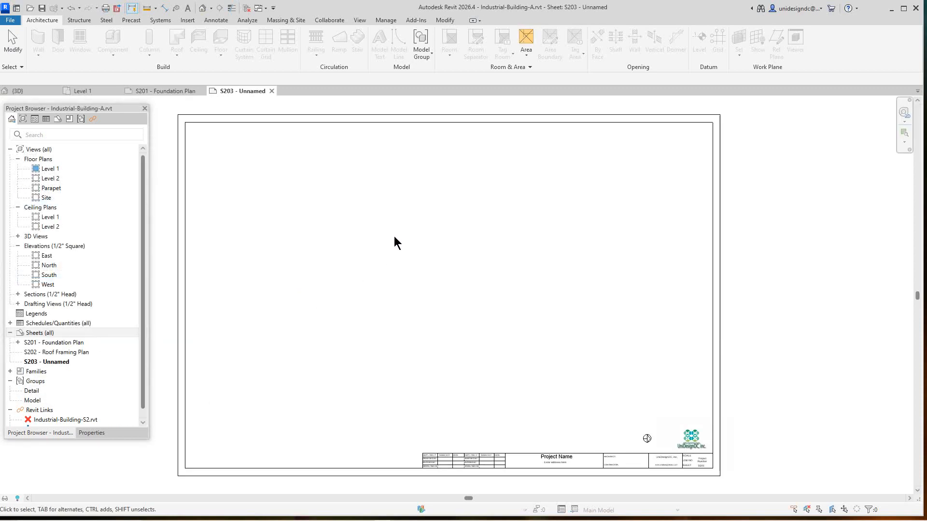
- Duplicate the Level 1 floor plan view with its detailing and check the copied plan
right_click(49, 169)
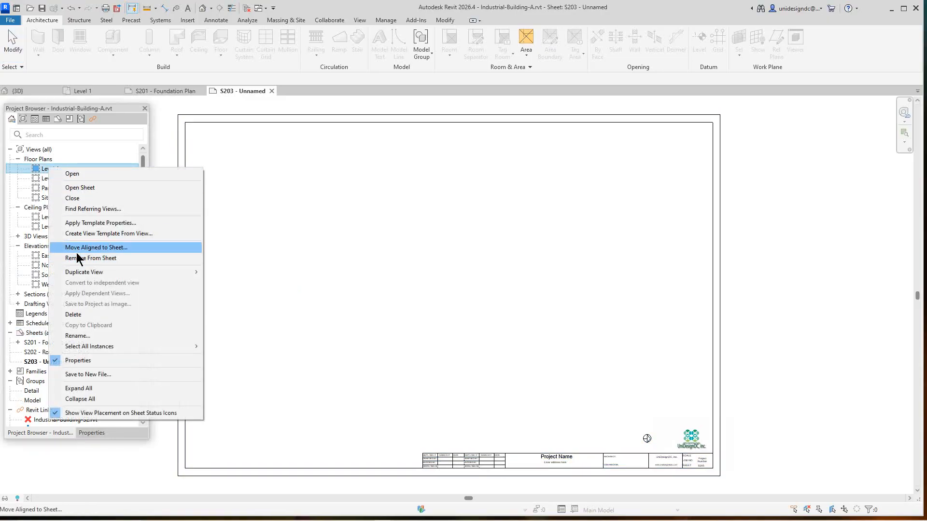
mouse_move(77, 272)
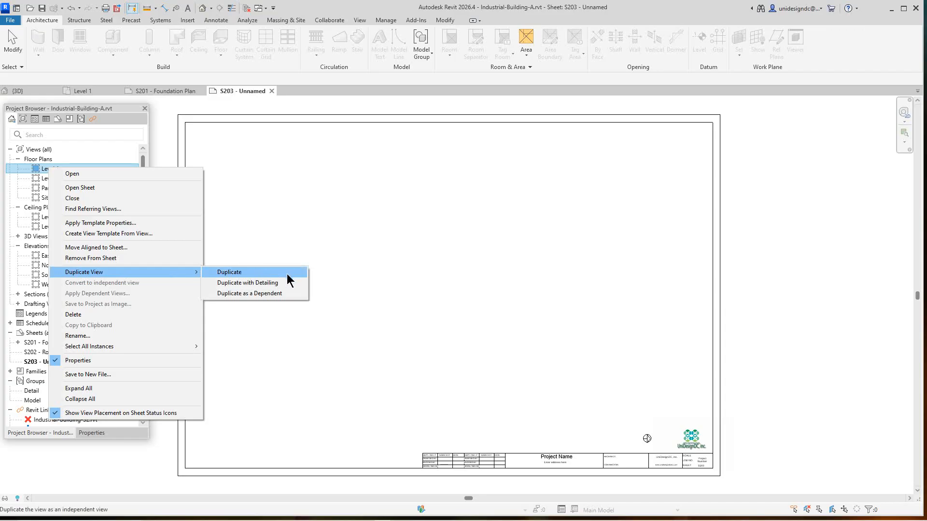
click(246, 283)
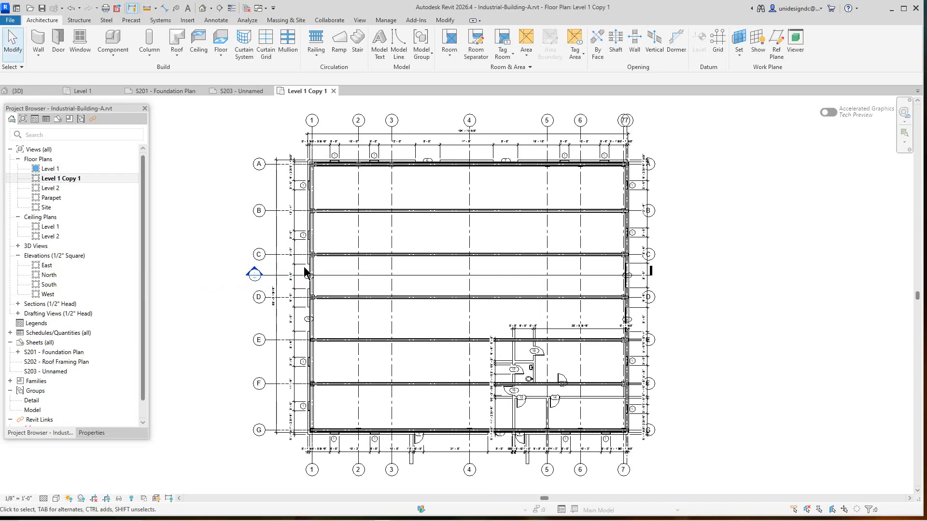
scroll(430, 161, up, 5)
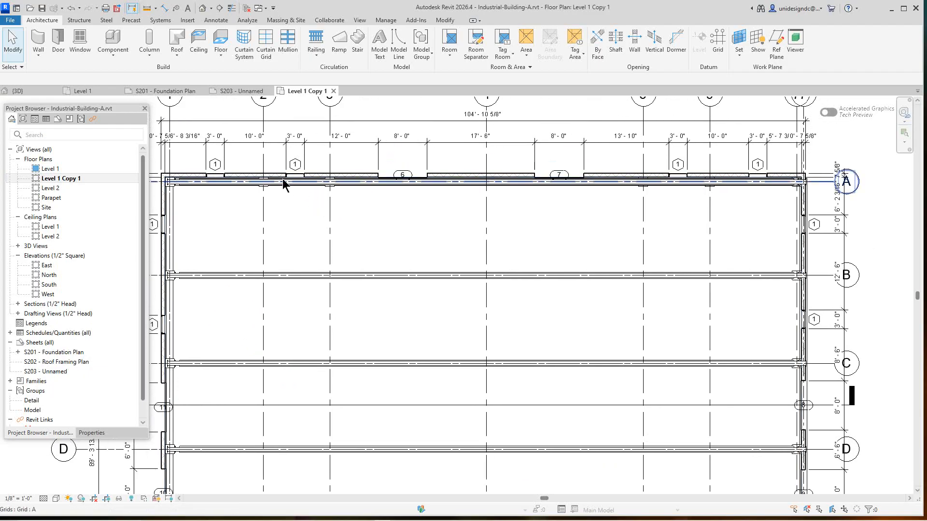
scroll(391, 198, down, 1)
scroll(396, 212, down, 2)
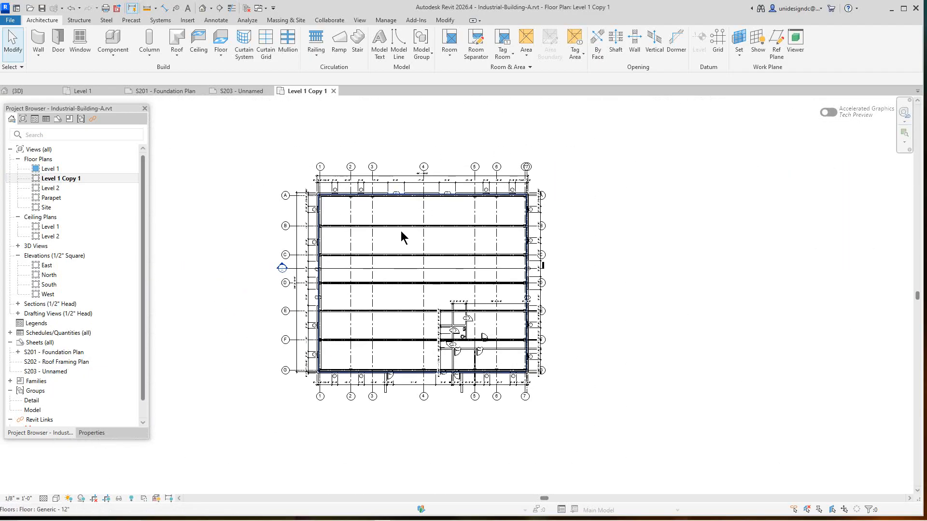
scroll(471, 343, up, 5)
scroll(467, 337, down, 3)
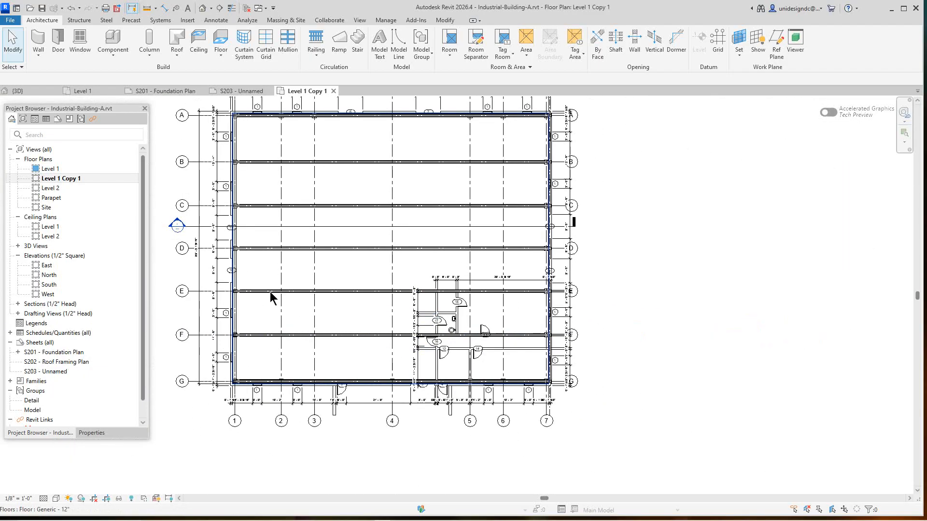
click(61, 180)
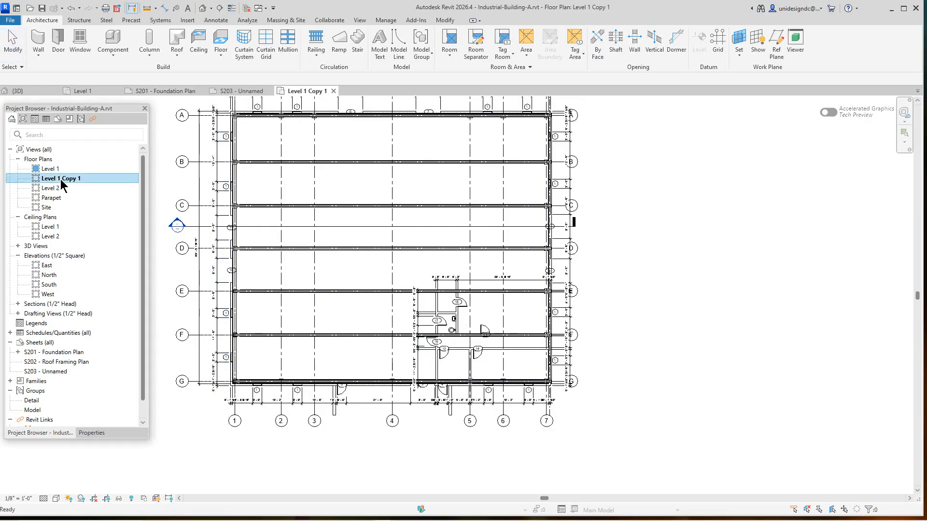
right_click(61, 179)
click(702, 380)
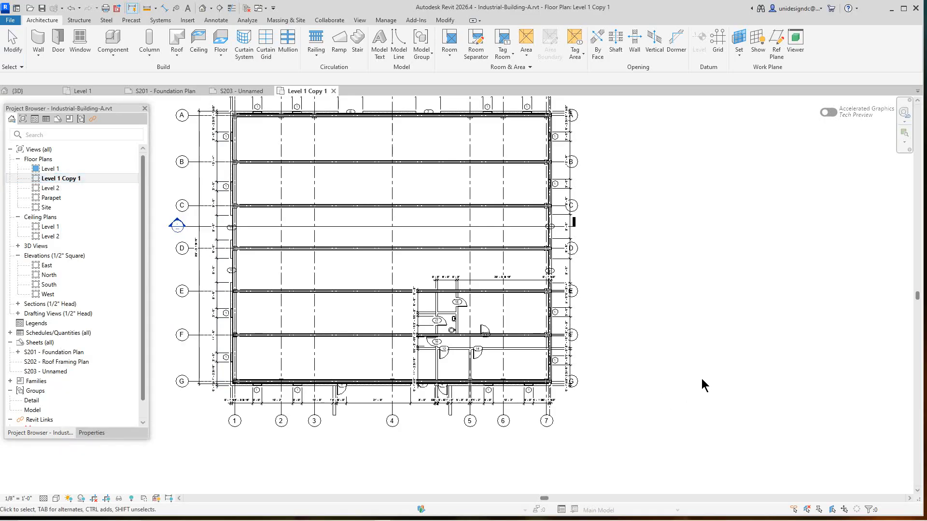
click(99, 434)
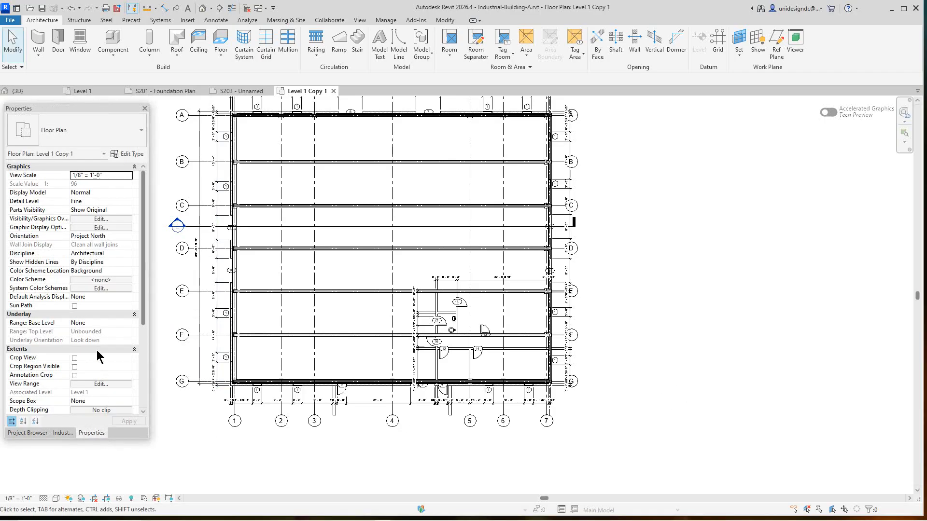
scroll(94, 287, down, 5)
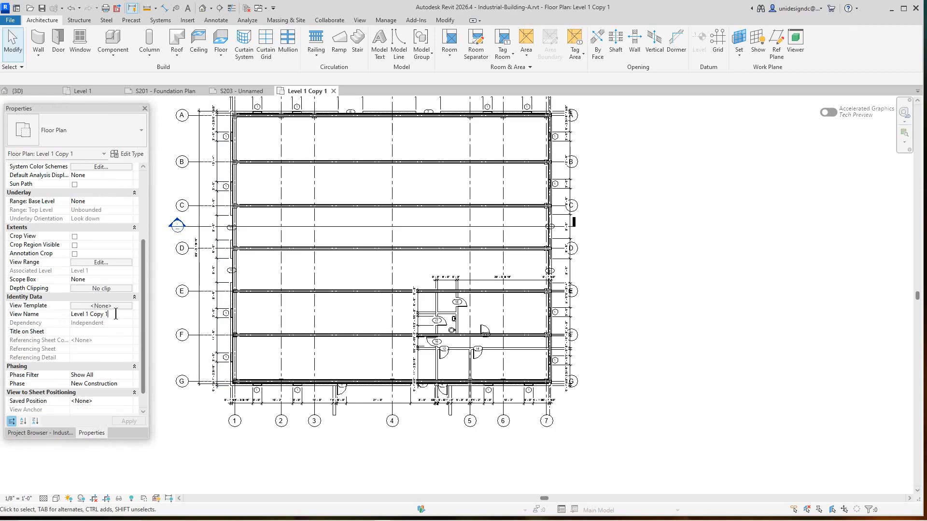
drag(108, 314, 78, 316)
click(107, 314)
- Rename the Level 1 Copy 1 floor plan view as FLOOR PLAN
click(57, 433)
right_click(73, 179)
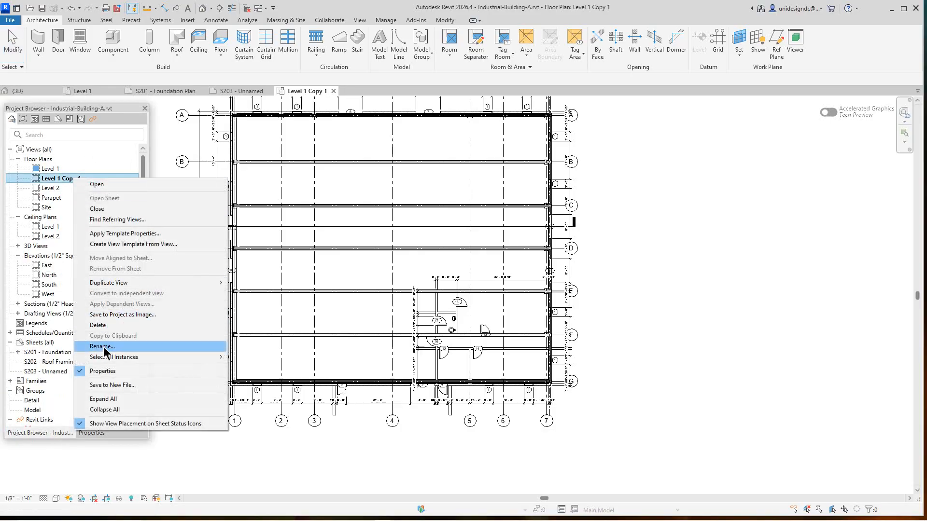
click(102, 347)
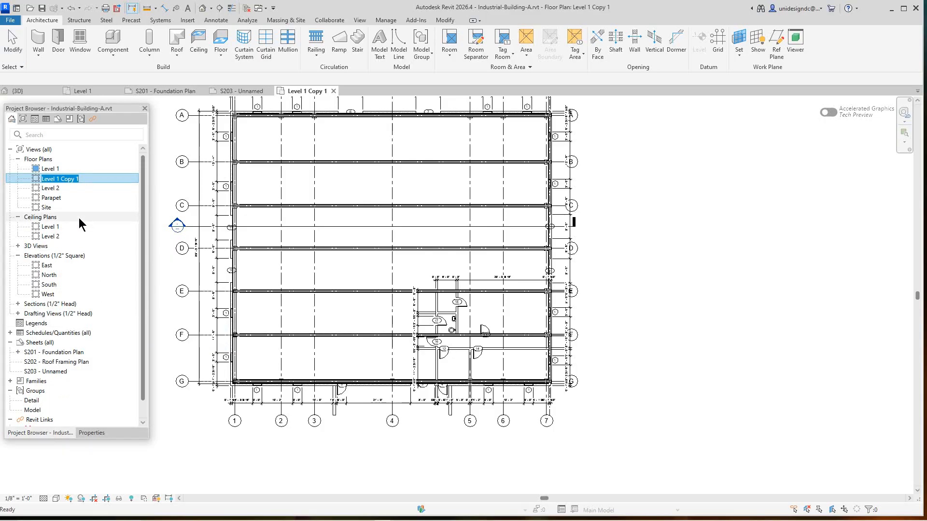
text(fil)
key(BackSpace)
key(BackSpace)
text(FLOOR PLAN)
click(709, 405)
scroll(699, 369, down, 3)
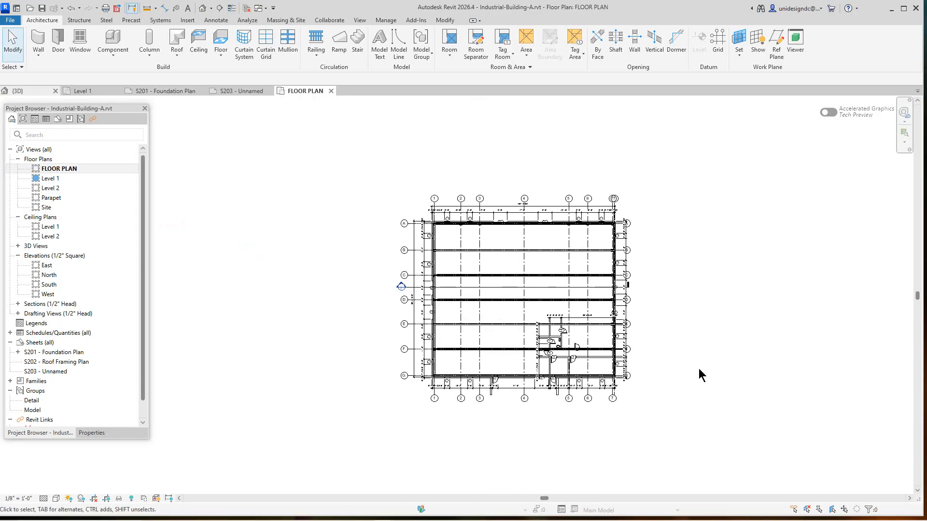
scroll(699, 368, up, 3)
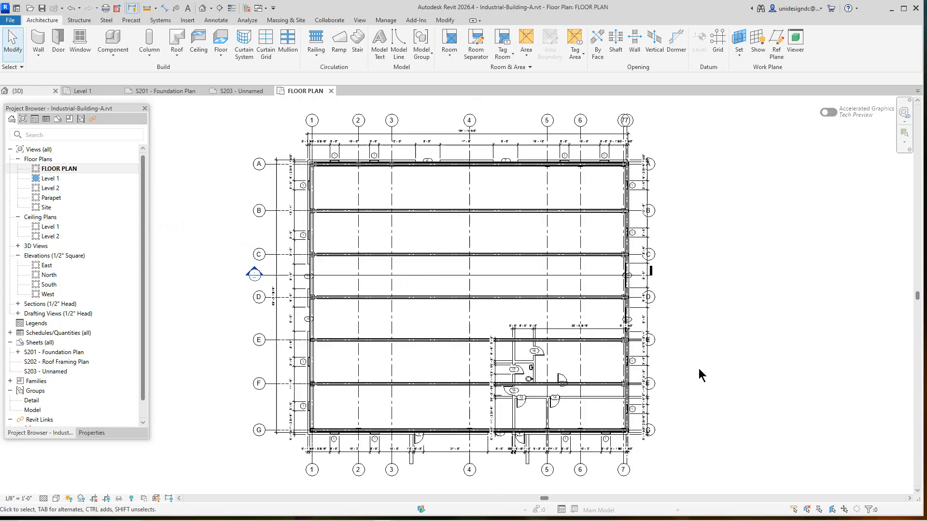
click(55, 372)
right_click(54, 371)
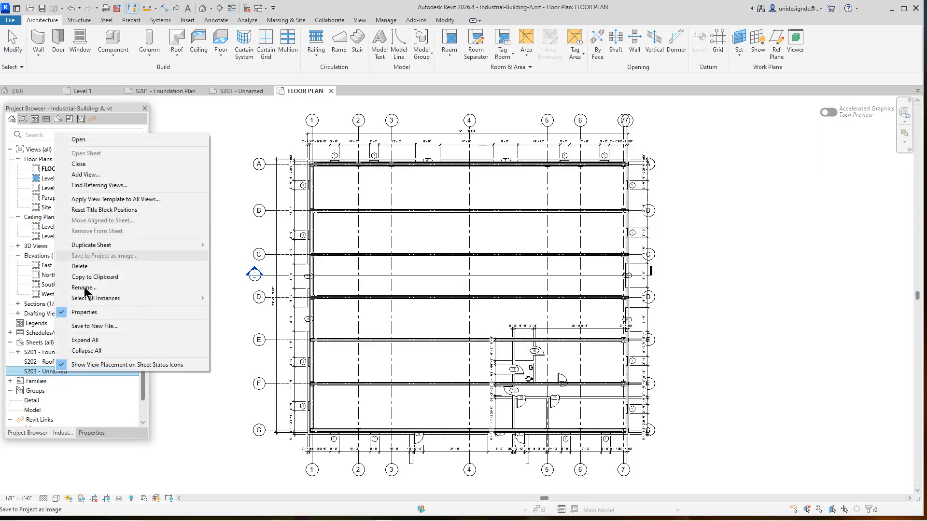
click(195, 424)
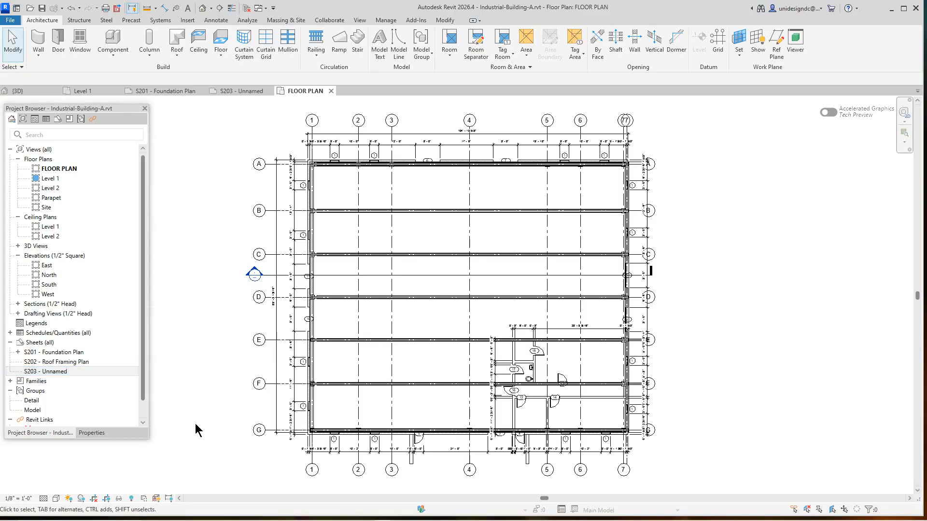
- Change the unnamed S203 sheet's number to A01 and its name to FLOOR PLAN
right_click(51, 372)
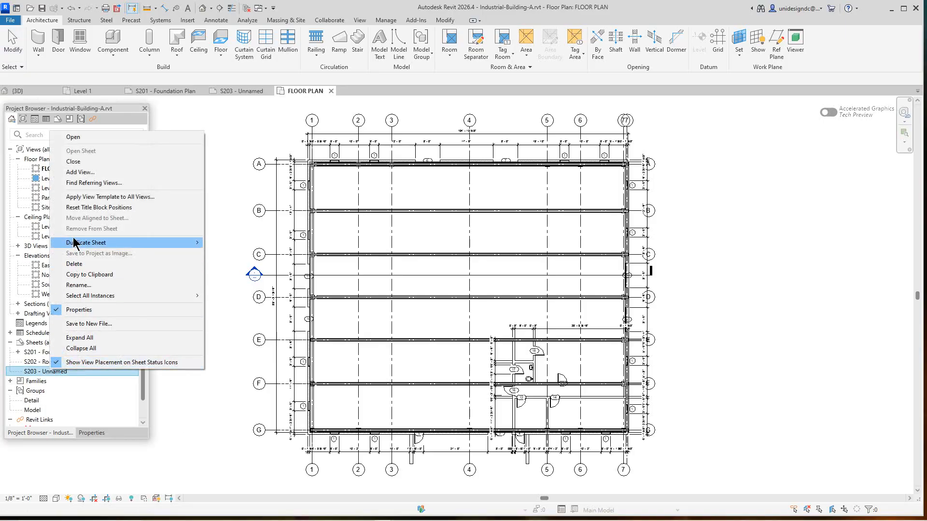
click(77, 286)
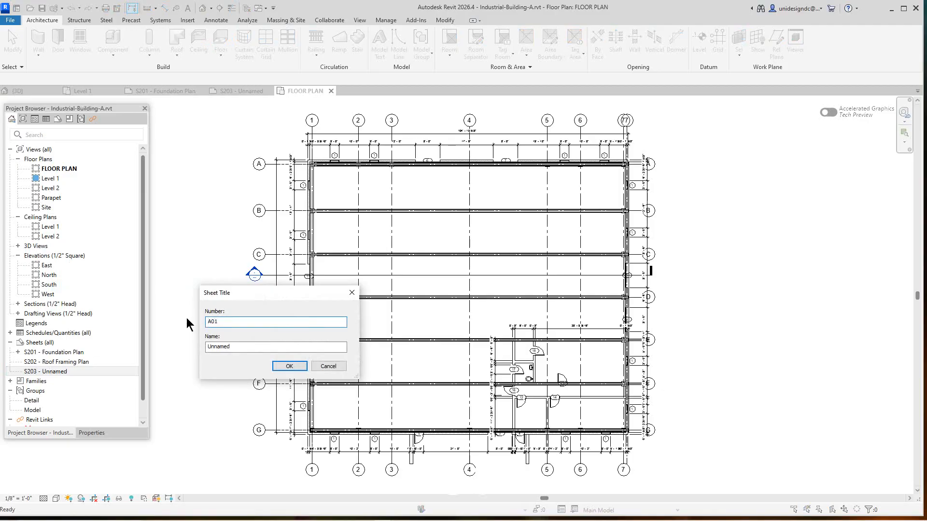
double_click(246, 348)
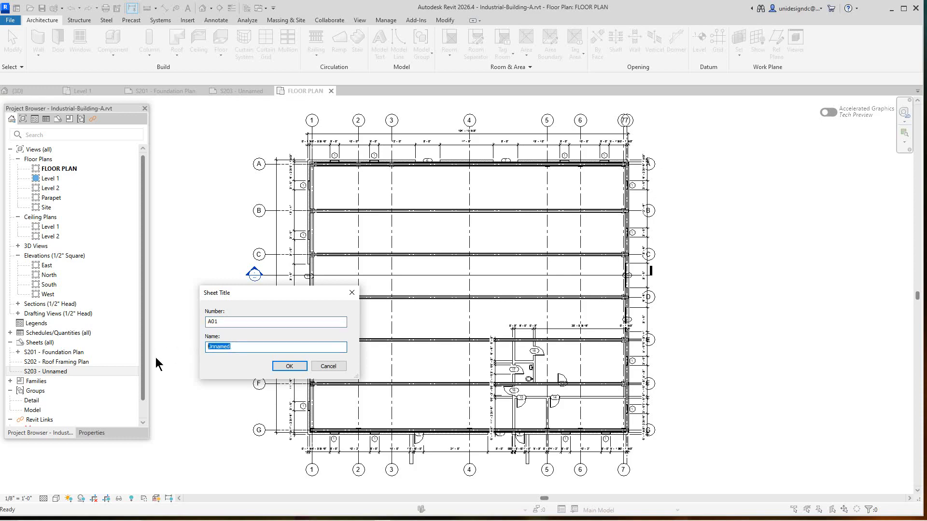
text(ELOOR PLAN)
click(289, 367)
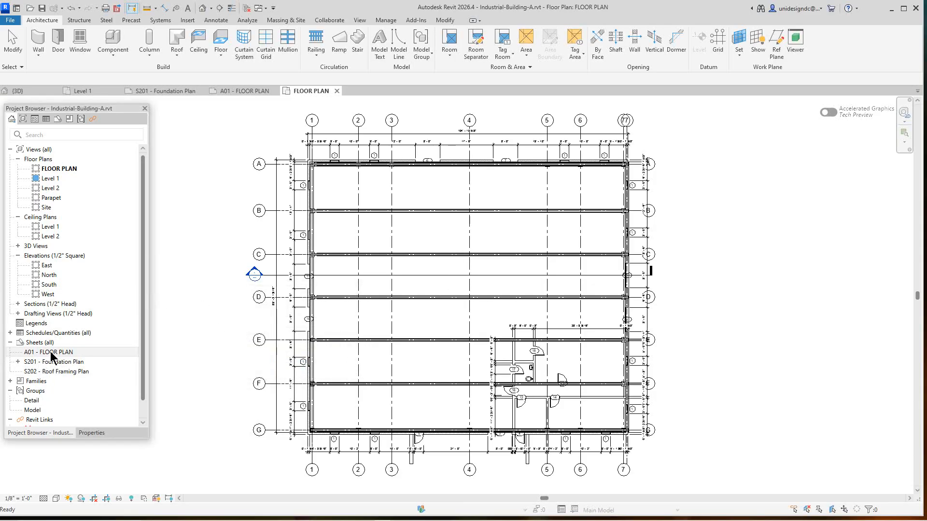
- Open sheet A01 and place the FLOOR PLAN view in the middle of its title block
scroll(290, 368, down, 2)
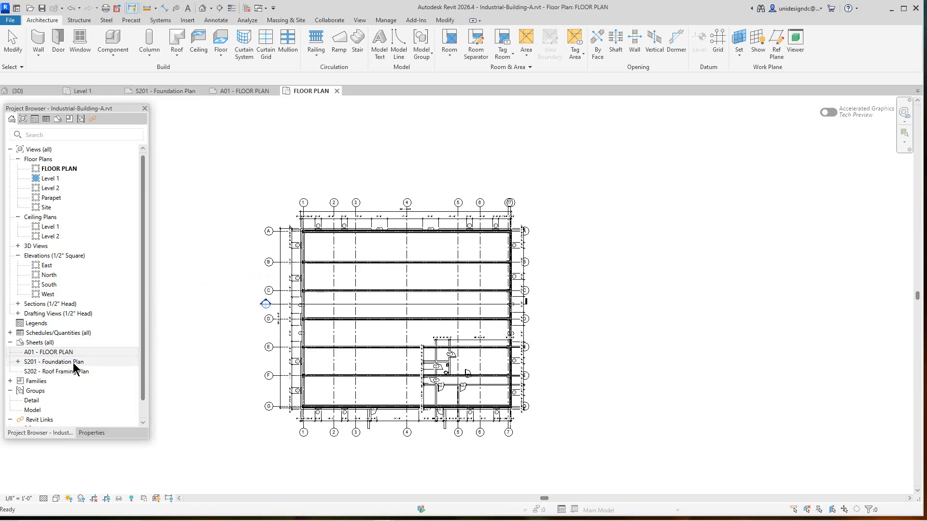
double_click(58, 352)
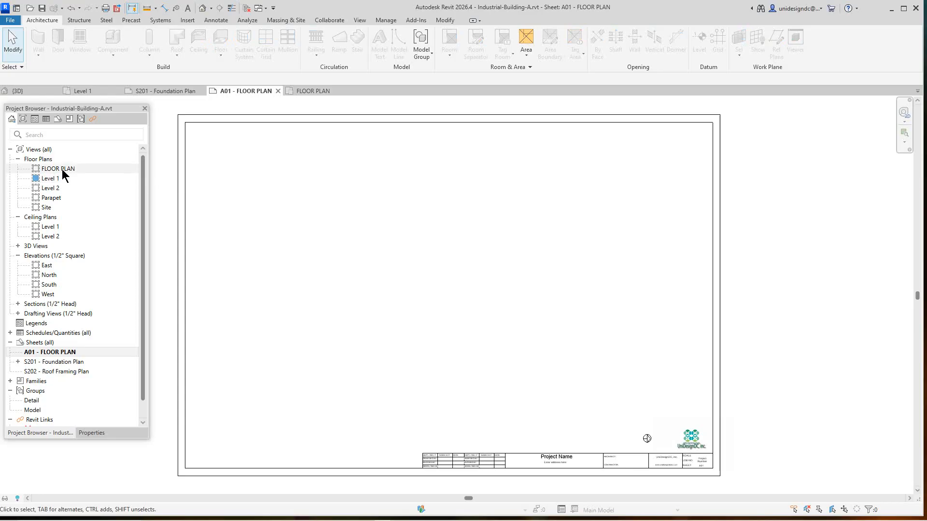
drag(61, 169, 395, 270)
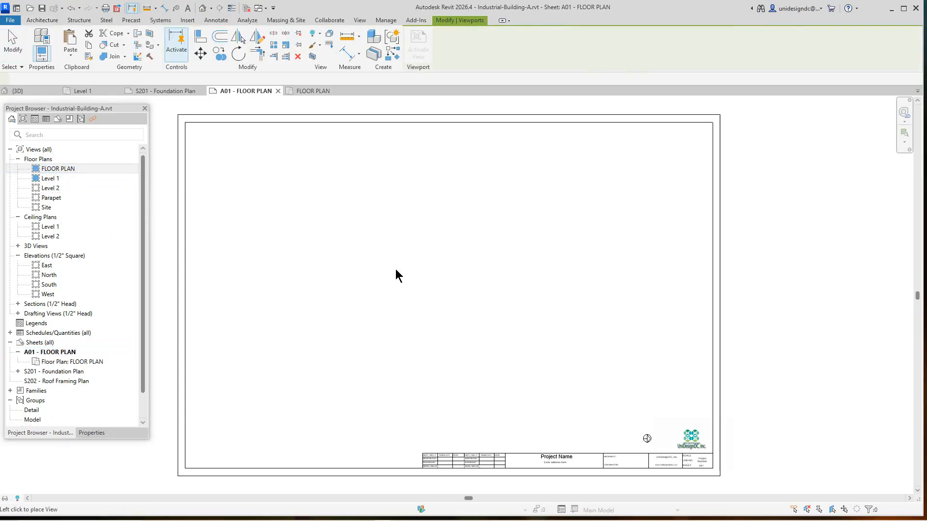
click(453, 288)
scroll(452, 236, up, 5)
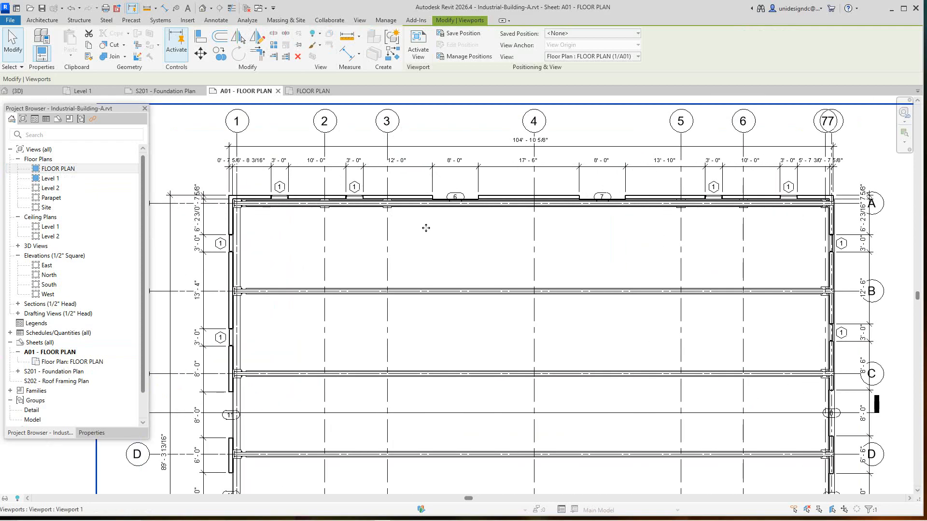
scroll(420, 249, down, 3)
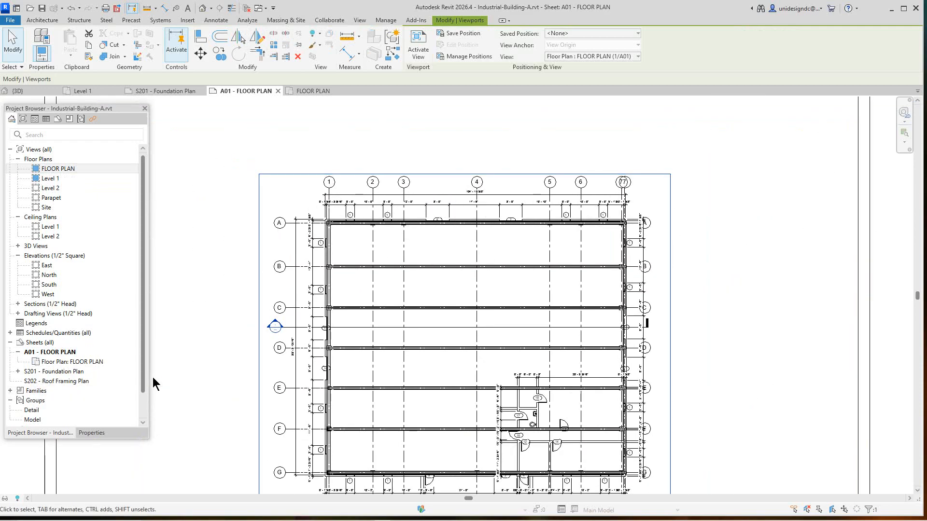
- Activate the floor plan view on sheet A01, set its scale to 3/16" = 1'-0", and deactivate it
right_click(347, 288)
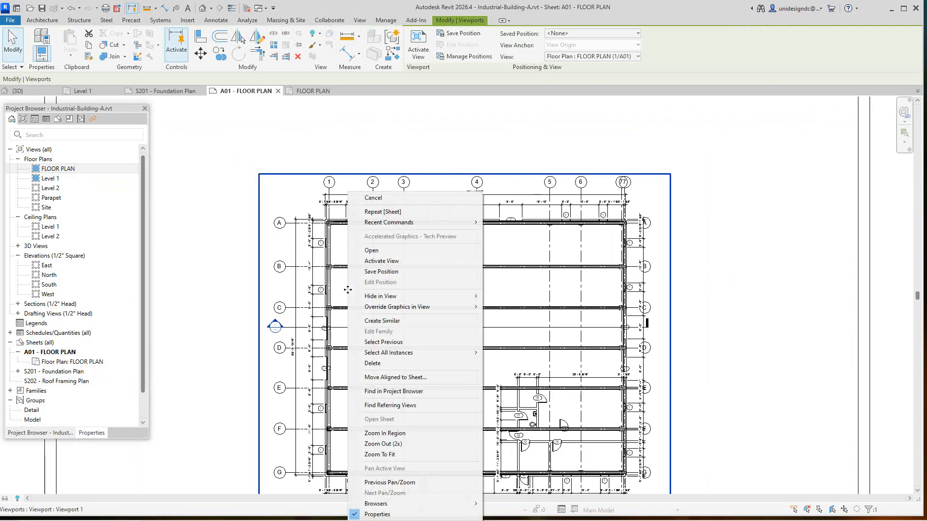
click(381, 261)
scroll(386, 285, down, 3)
scroll(377, 247, up, 1)
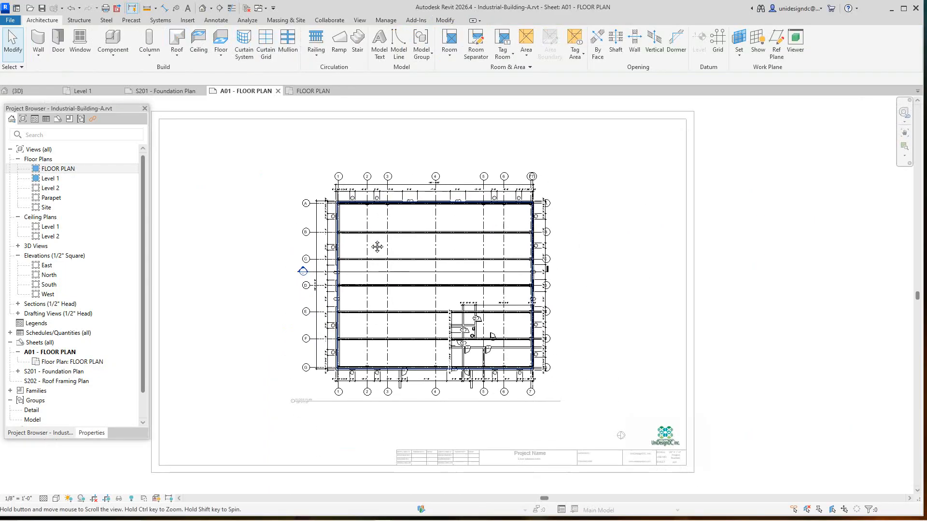
click(20, 498)
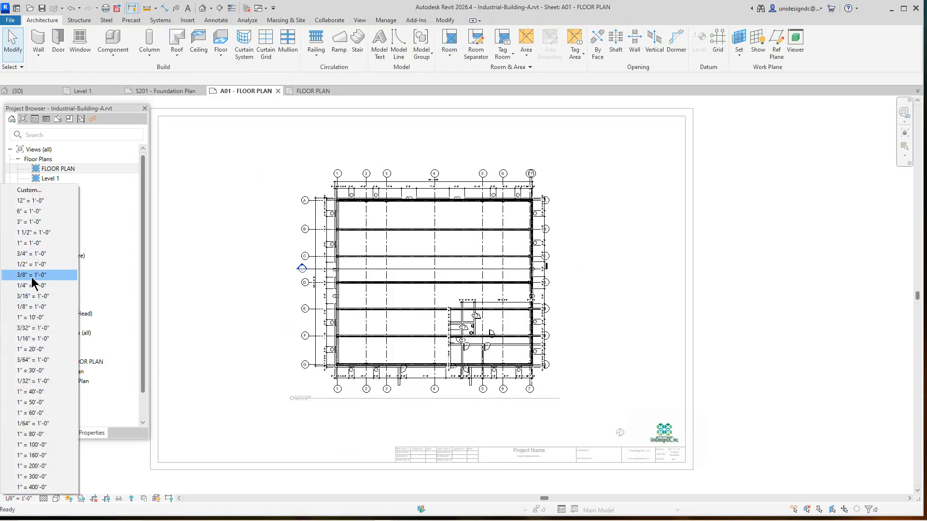
click(30, 297)
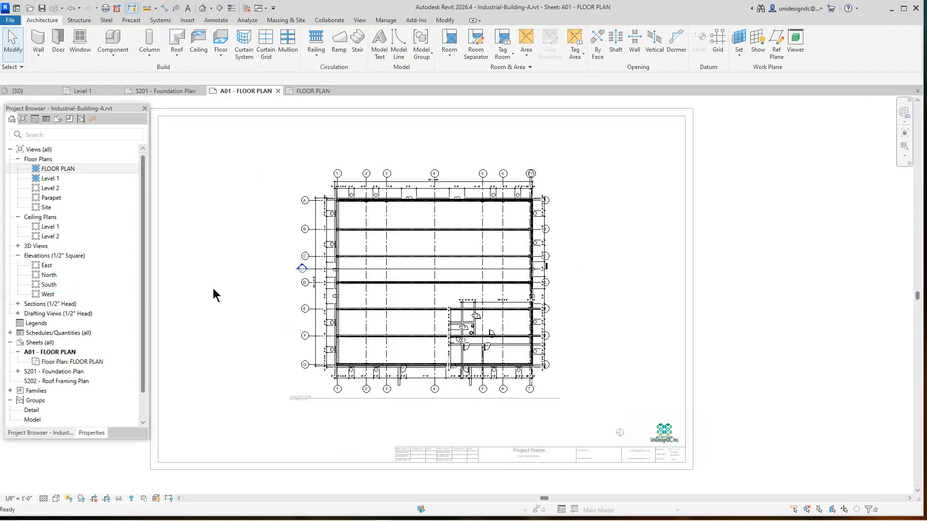
scroll(256, 289, down, 2)
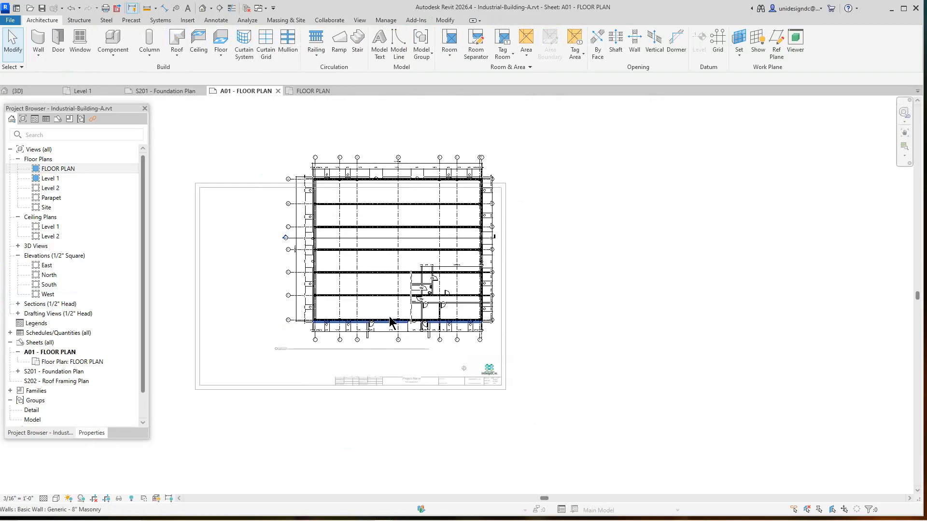
right_click(412, 303)
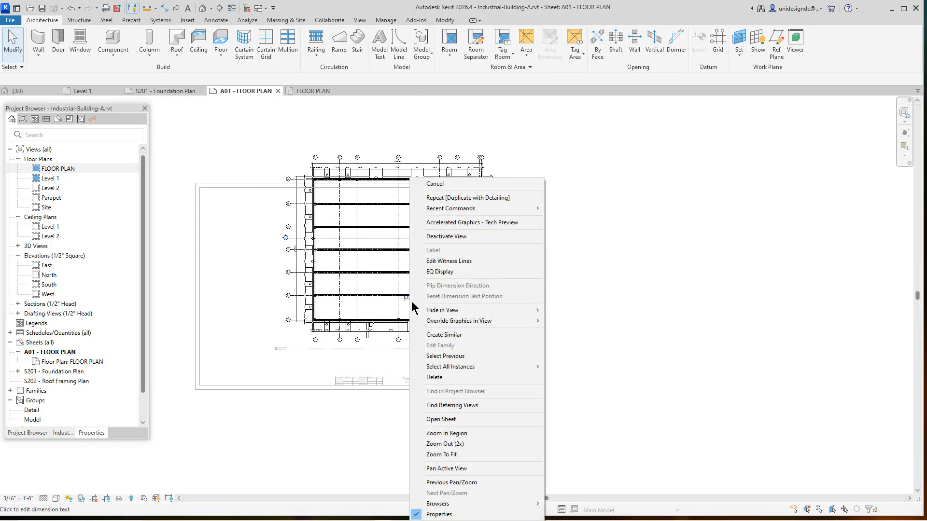
click(447, 238)
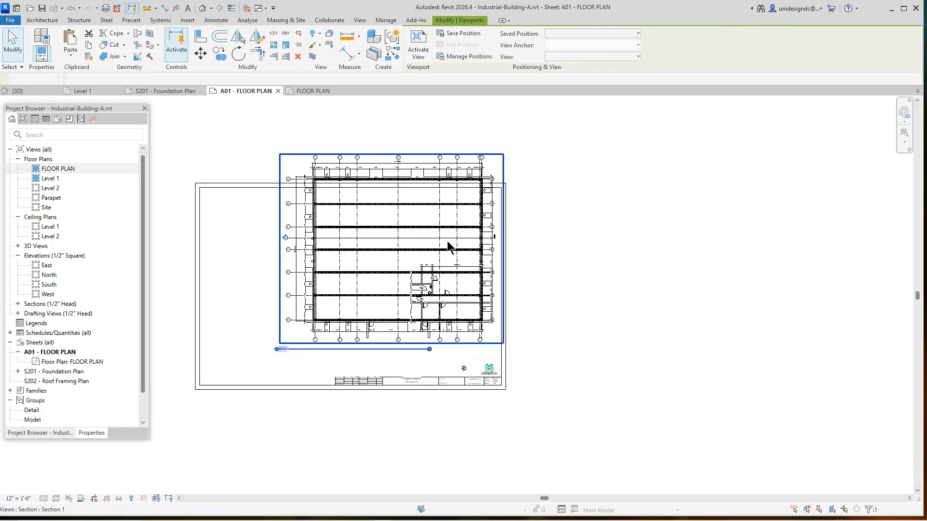
double_click(449, 241)
right_click(452, 249)
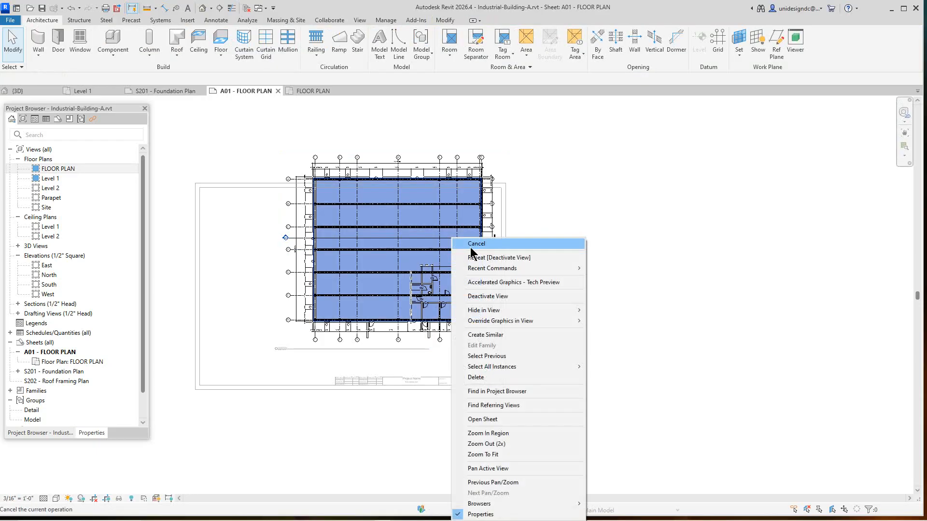
click(476, 244)
click(444, 249)
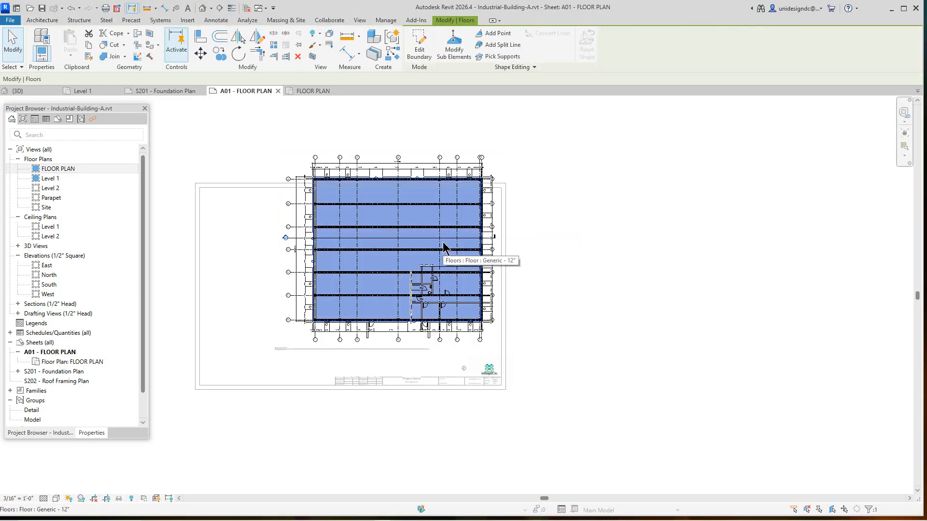
right_click(250, 222)
click(289, 278)
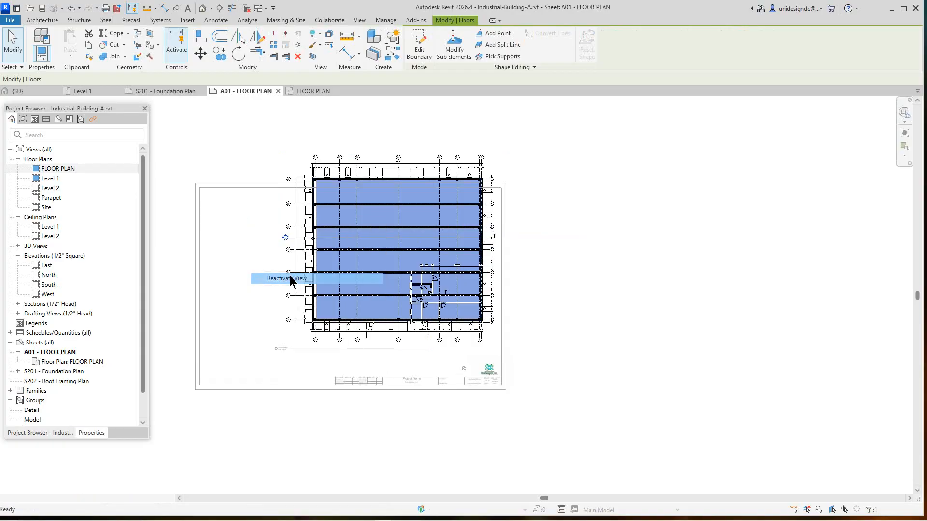
- Reposition the enlarged floor plan viewport so it sits inside the border of sheet A01, above the title block
drag(301, 280, 275, 302)
scroll(471, 272, up, 2)
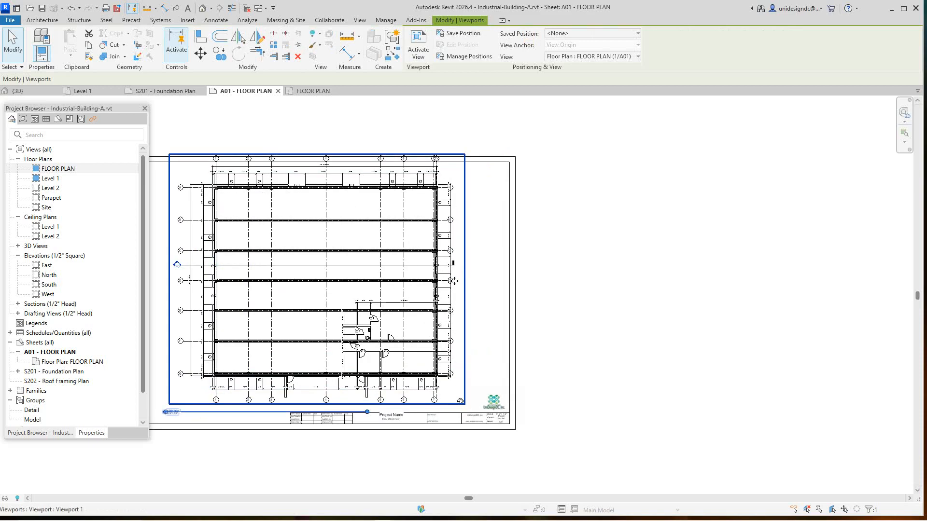
drag(454, 281, 447, 288)
click(595, 282)
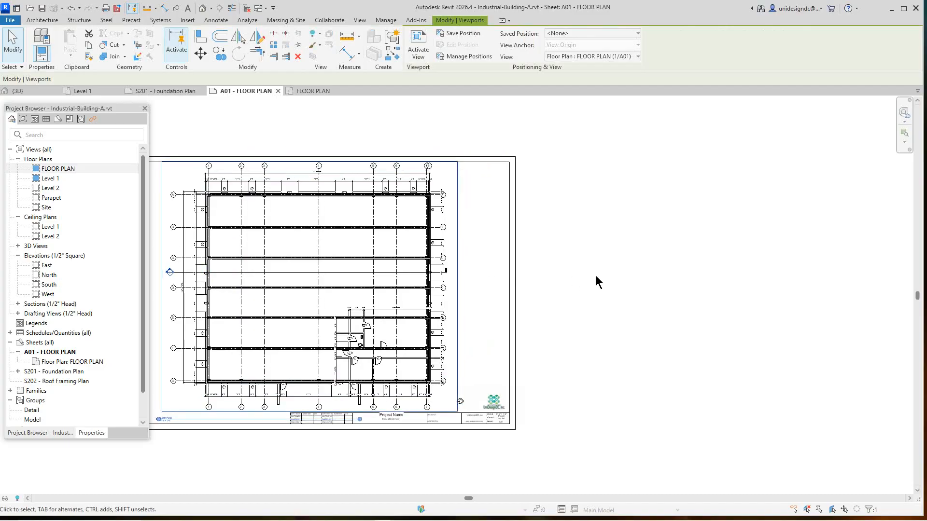
scroll(595, 276, down, 2)
middle_click(595, 276)
middle_click(595, 276)
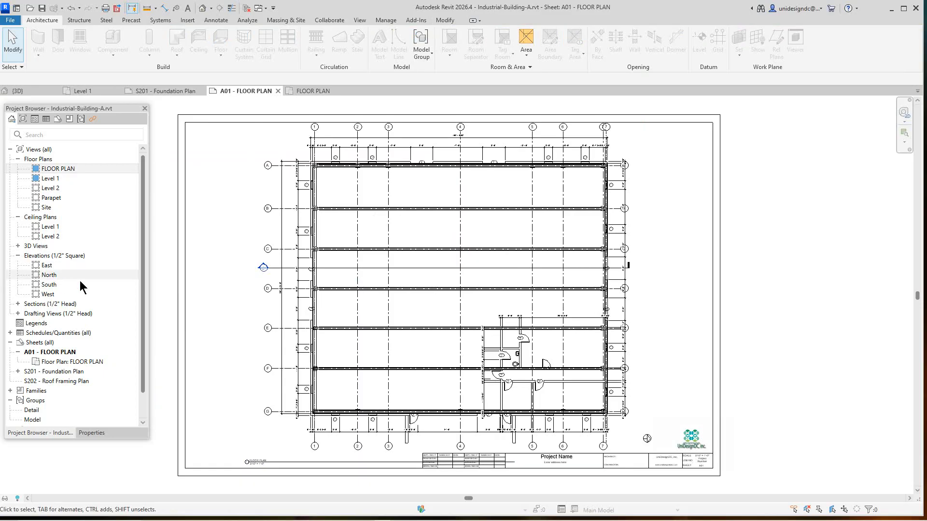
scroll(416, 335, down, 1)
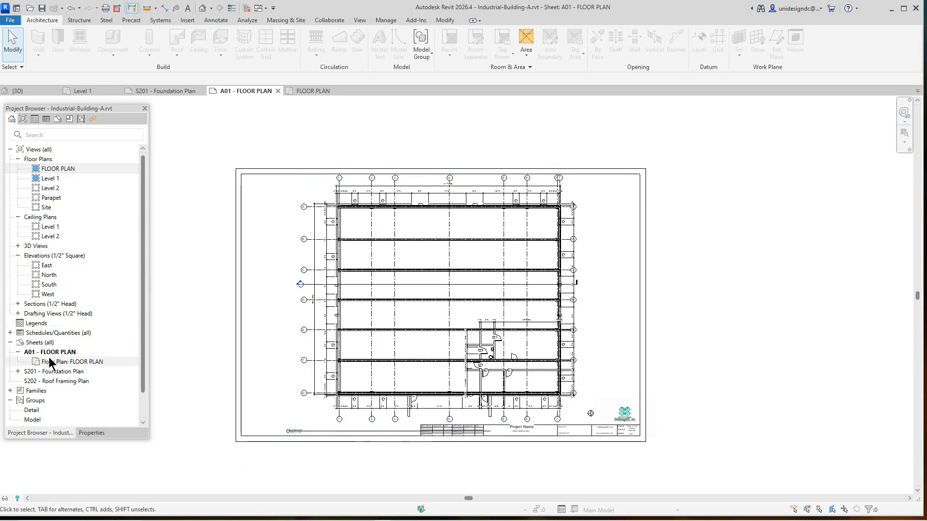
- Create a new sheet after A01 using the Uni 36 x 24 title block
right_click(42, 343)
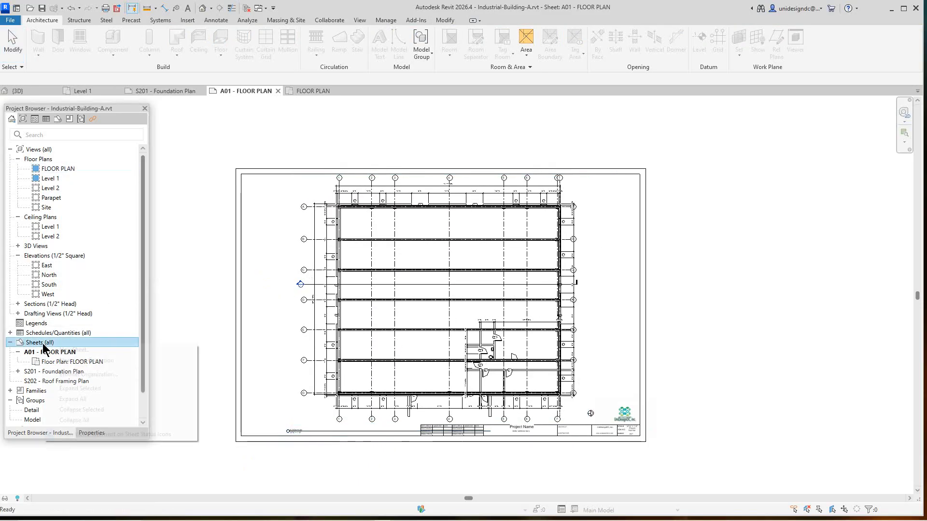
click(75, 354)
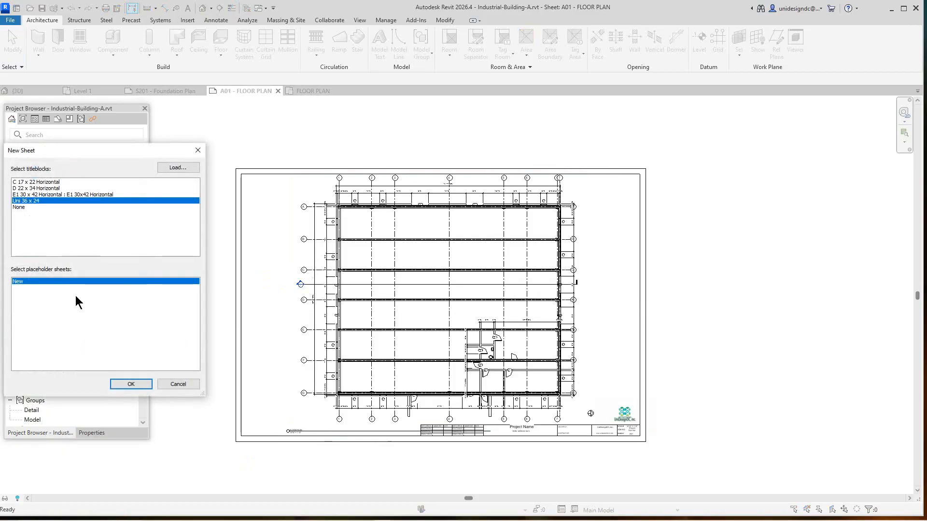
click(126, 384)
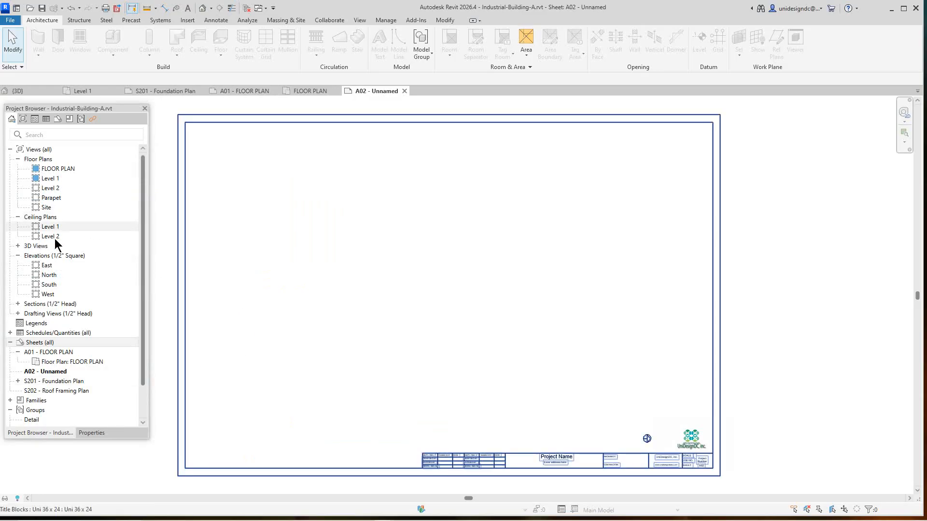
- Place the East elevation in the upper-left area and the North elevation in the lower-right area of sheet A02
drag(47, 265, 302, 241)
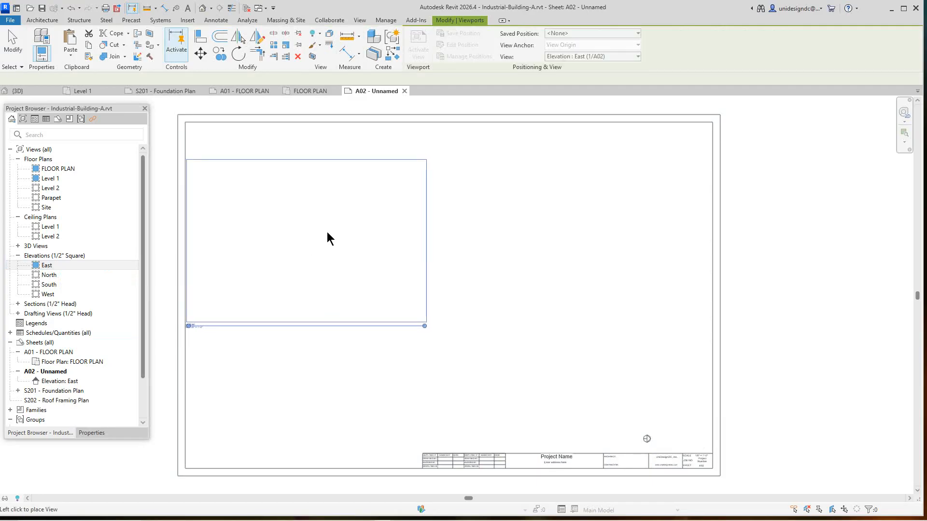
click(327, 215)
click(186, 308)
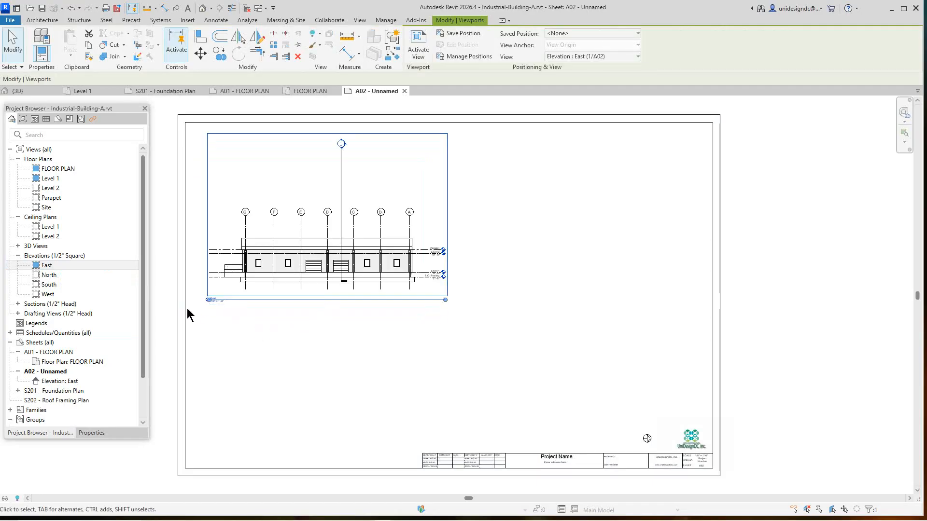
drag(48, 275, 202, 365)
drag(431, 391, 432, 394)
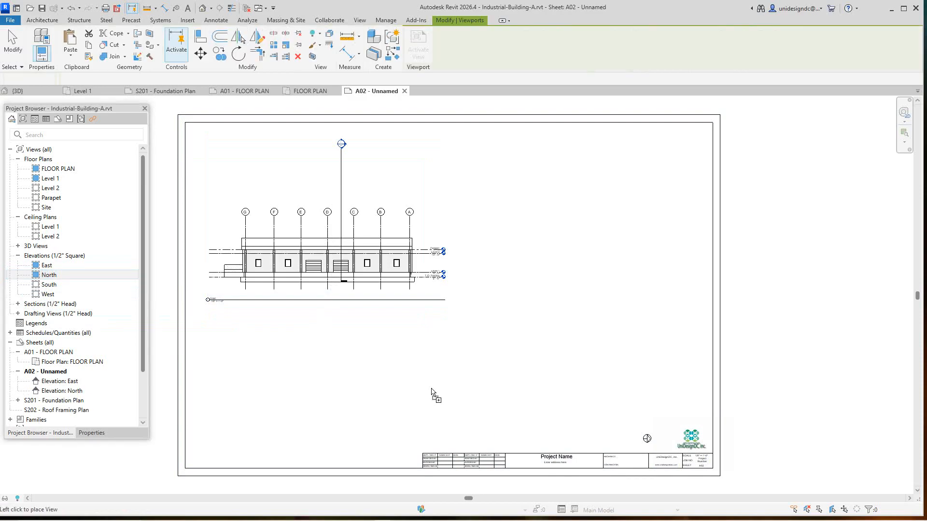
click(502, 378)
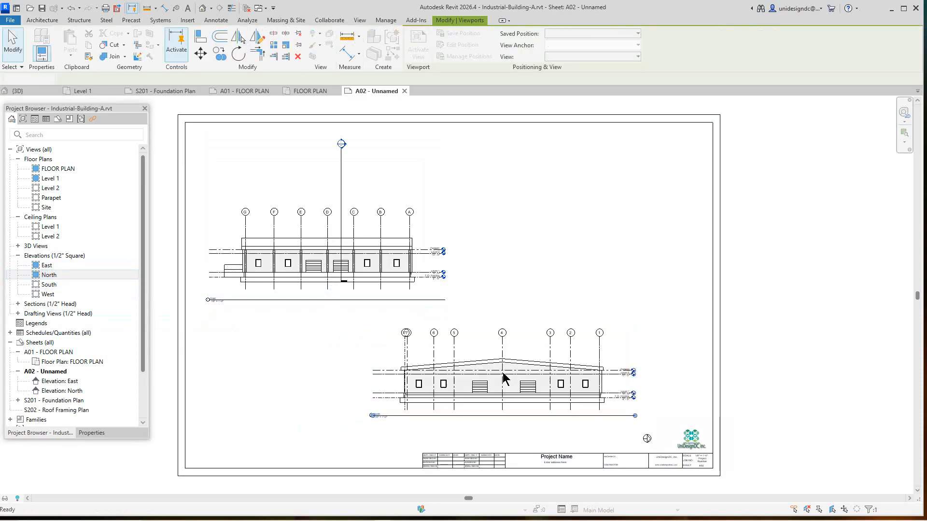
- Move the East elevation viewport slightly upward on sheet A02
scroll(356, 292, up, 1)
scroll(357, 290, down, 3)
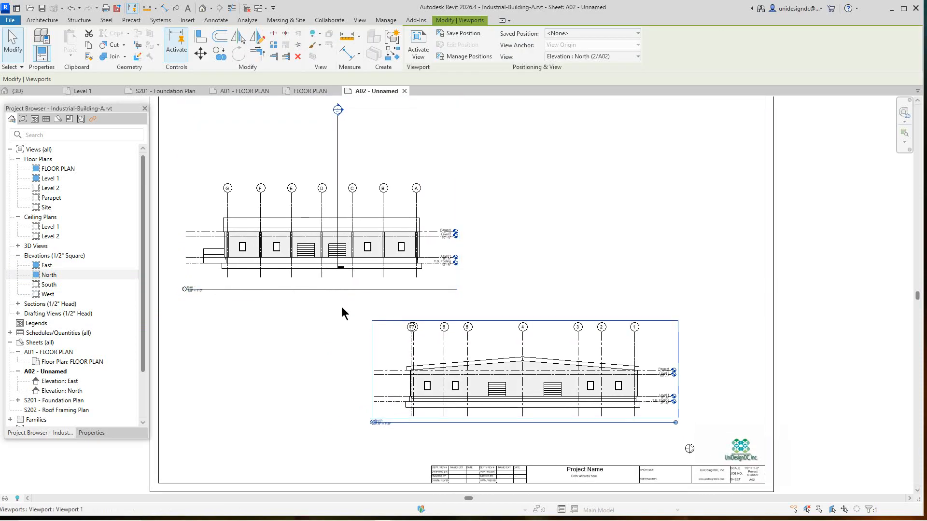
drag(362, 266, 363, 253)
click(447, 261)
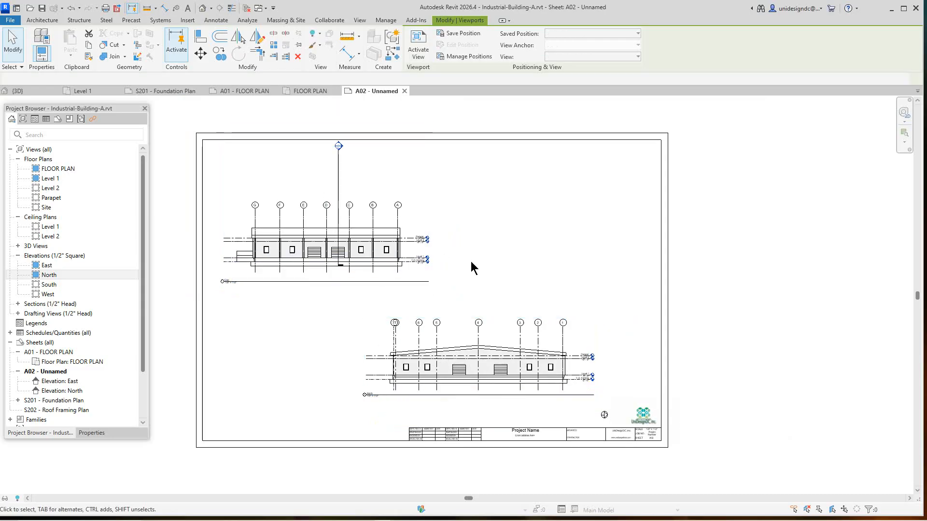
click(493, 363)
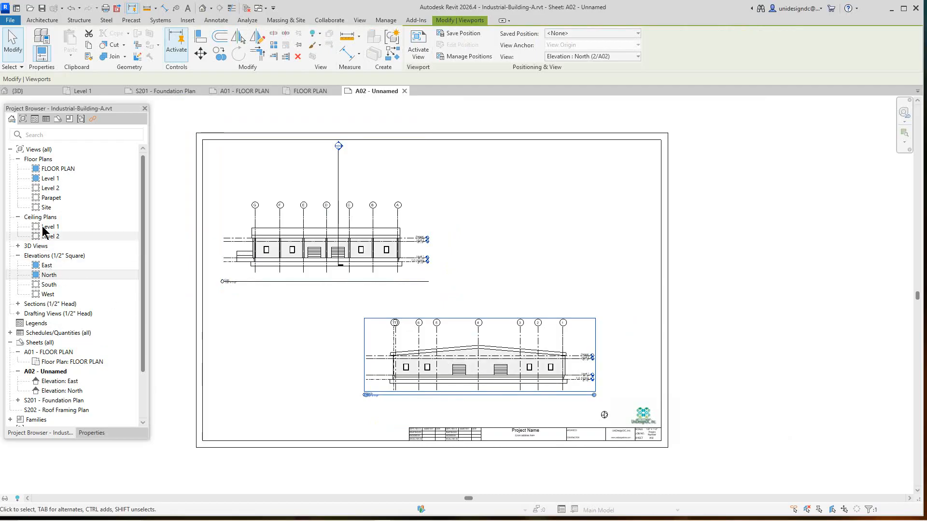
- Create another new sheet with the Uni 36 x 24 title block for the remaining elevations
click(44, 342)
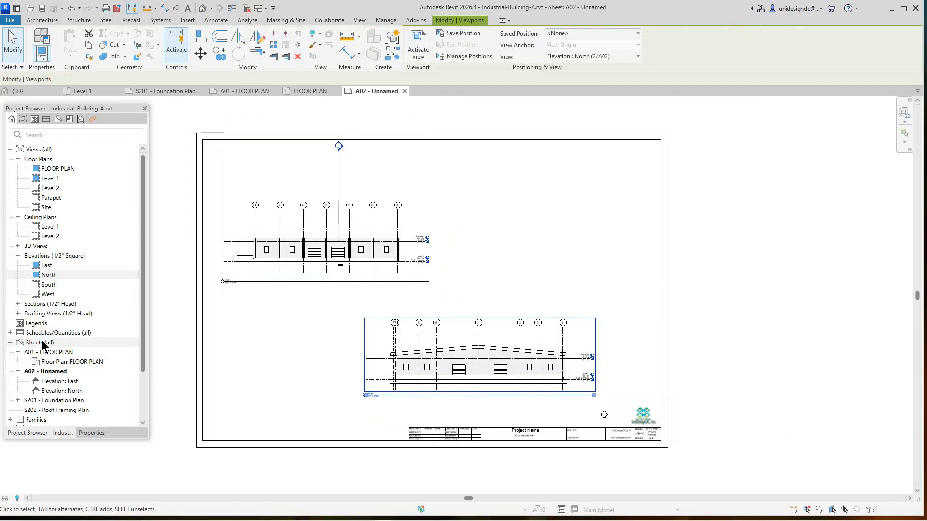
right_click(43, 344)
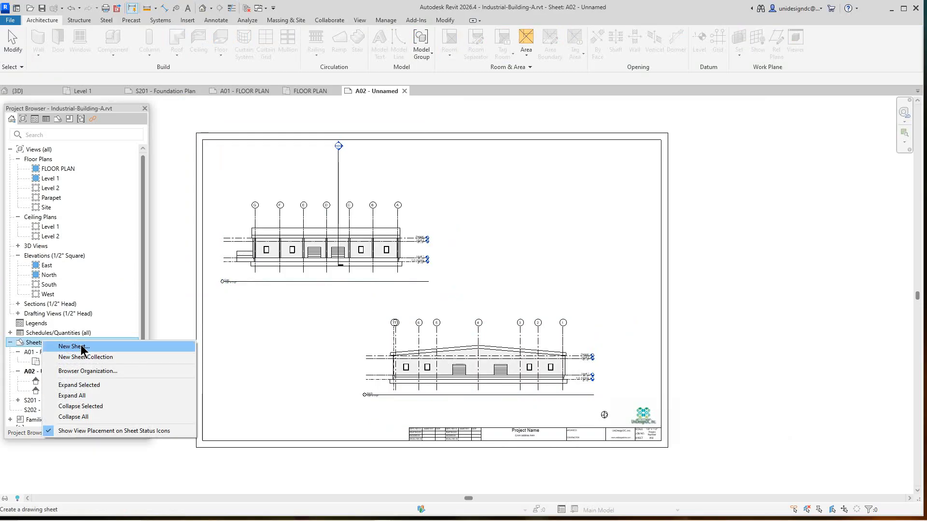
click(60, 346)
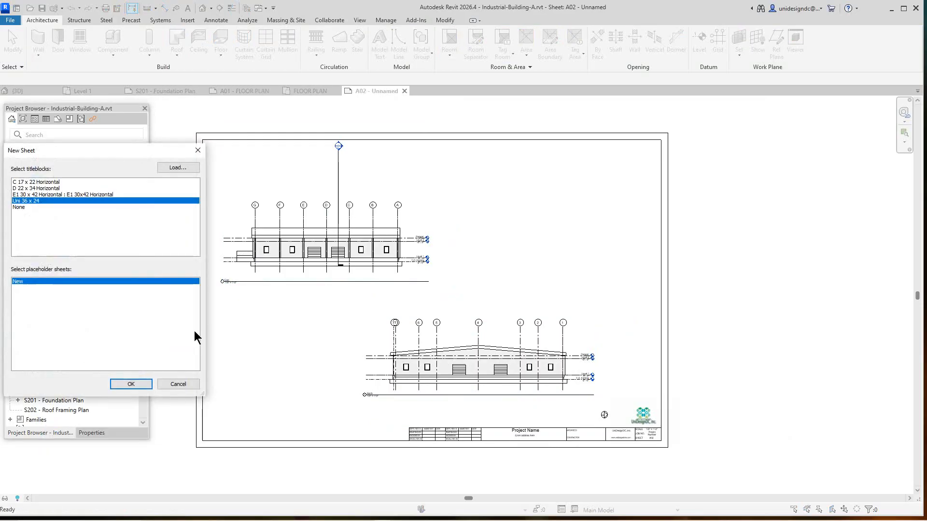
click(127, 384)
middle_drag(268, 362, 283, 352)
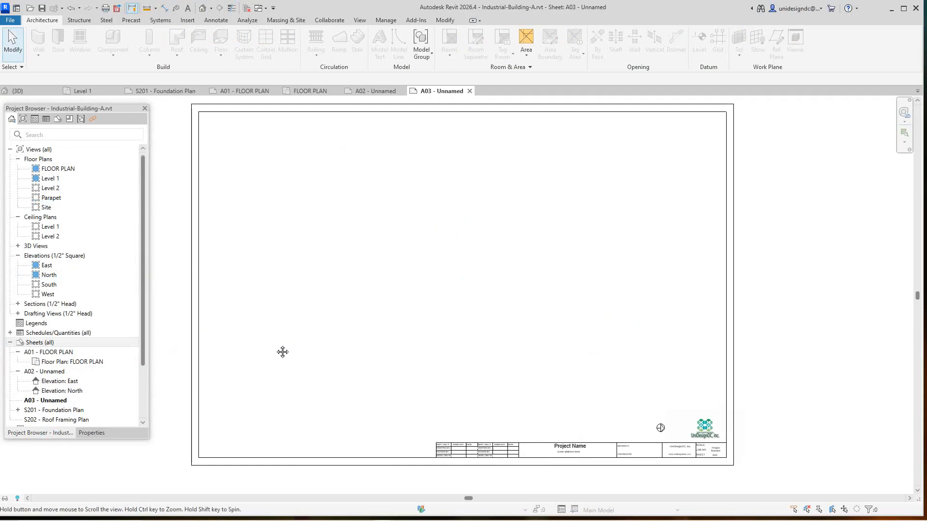
scroll(282, 352, down, 1)
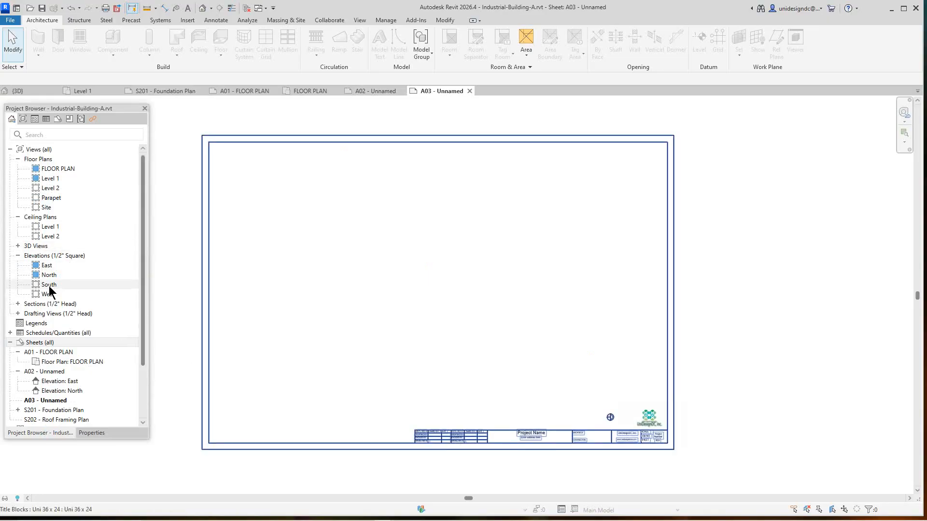
- Place the South elevation in the upper-left area and the West elevation in the lower-right area of sheet A03
drag(49, 285, 225, 307)
drag(306, 232, 300, 244)
click(361, 222)
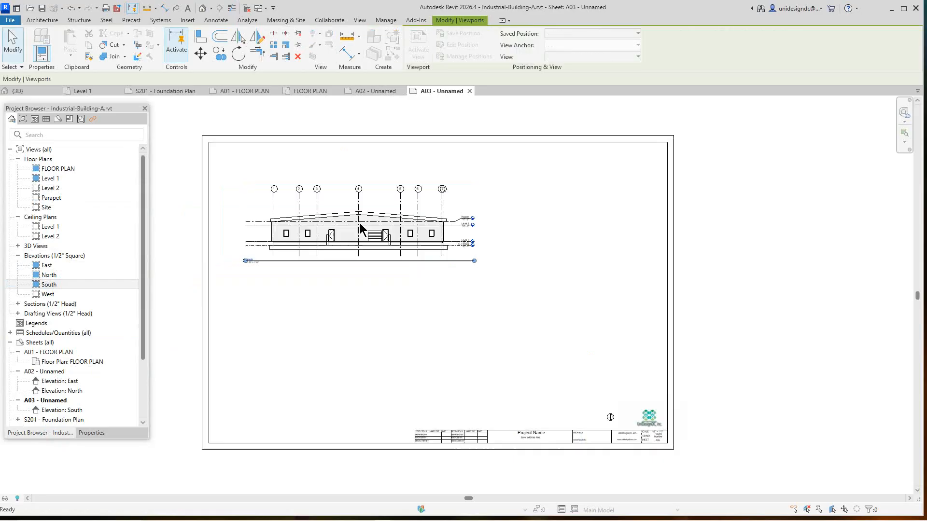
click(53, 294)
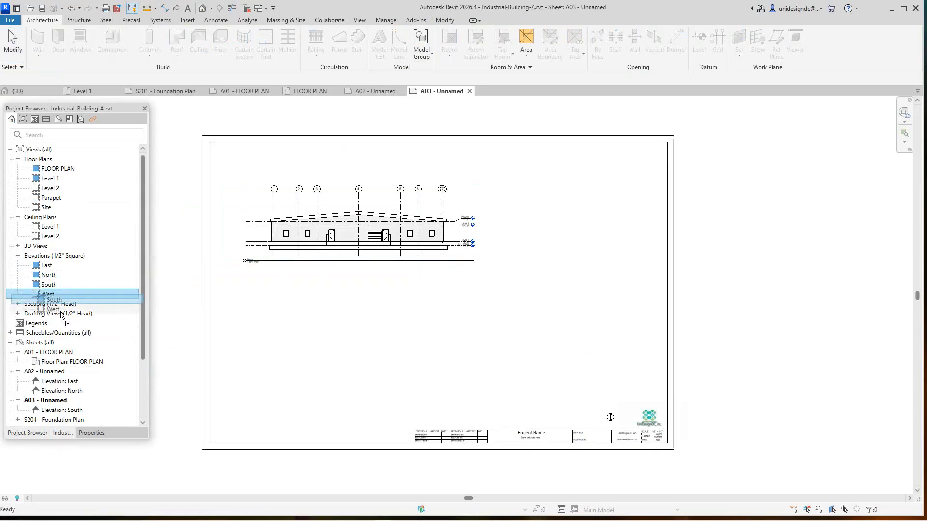
drag(480, 351, 487, 348)
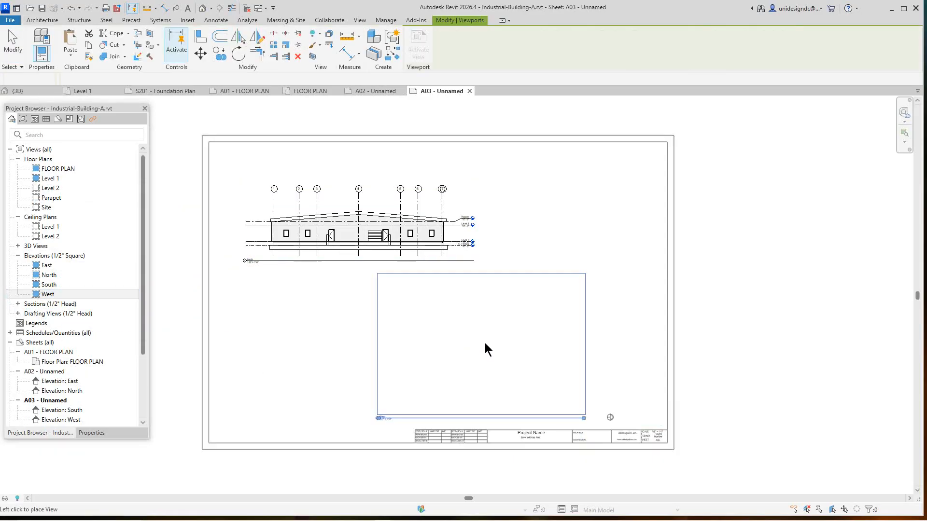
click(543, 337)
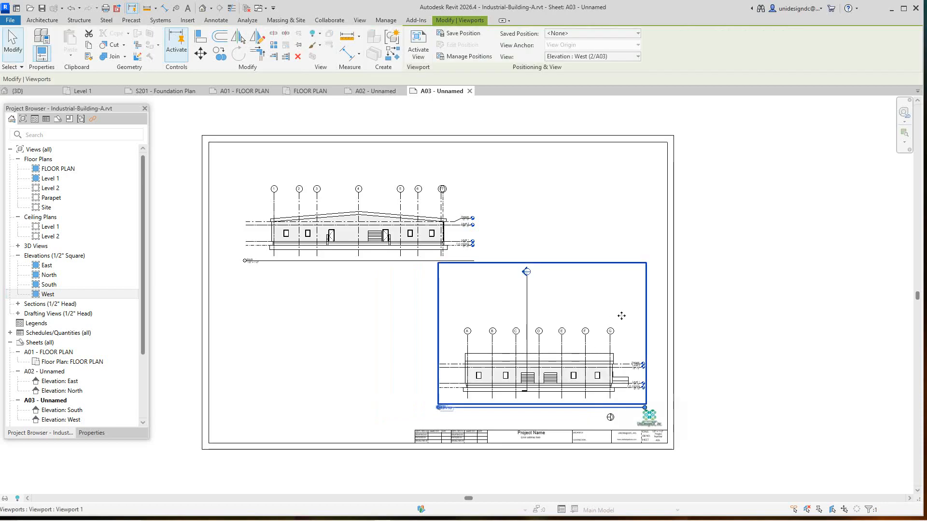
- Move the South elevation viewport slightly up and to the left on sheet A03, away from the West elevation
scroll(652, 311, down, 3)
middle_click(733, 308)
middle_click(732, 307)
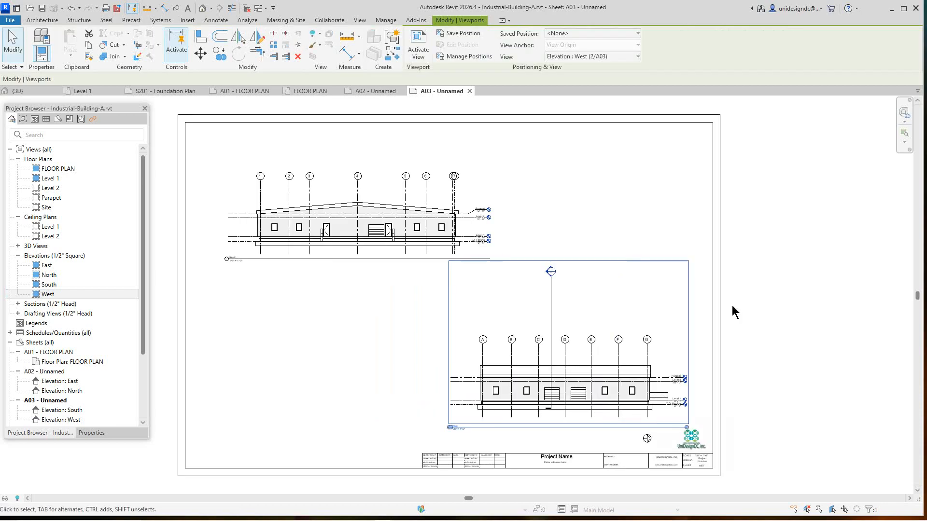
drag(349, 234, 337, 221)
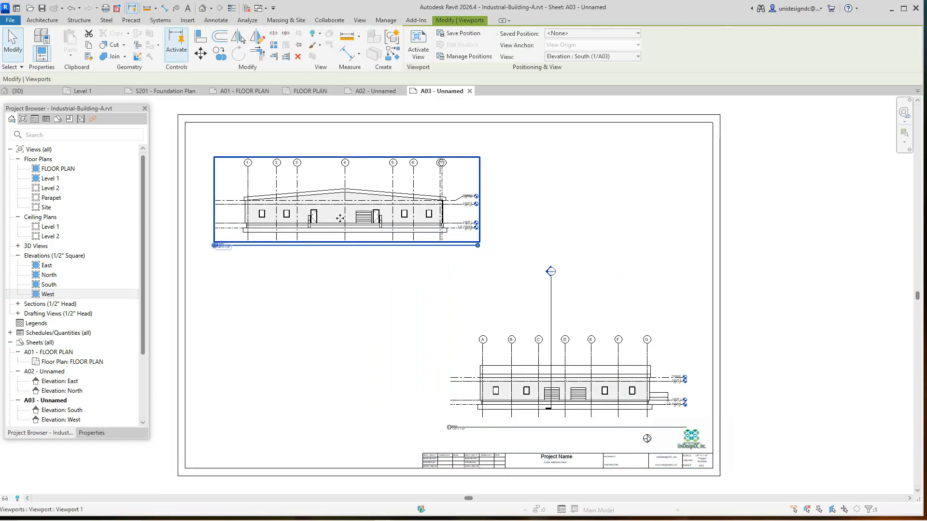
- Activate the South elevation view on sheet A03 and assign it the Architectural Elevation view template
right_click(341, 244)
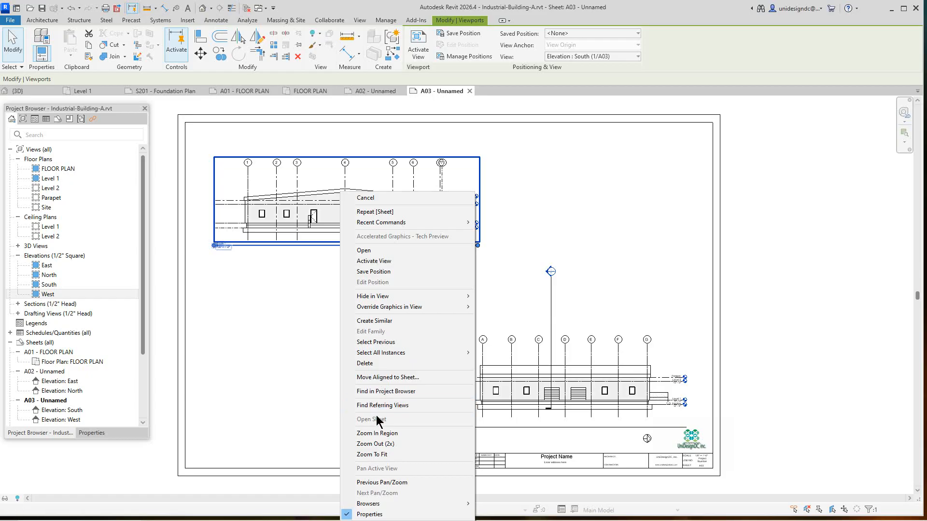
click(369, 261)
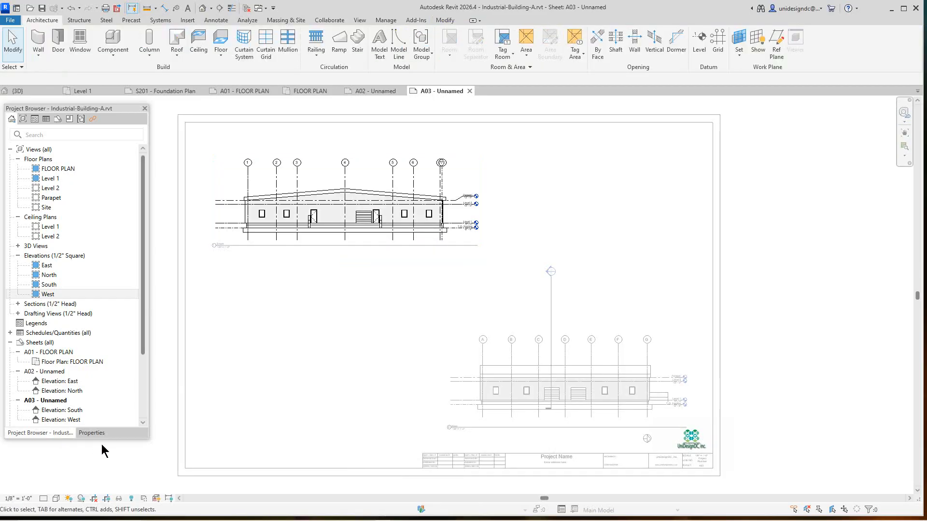
click(92, 433)
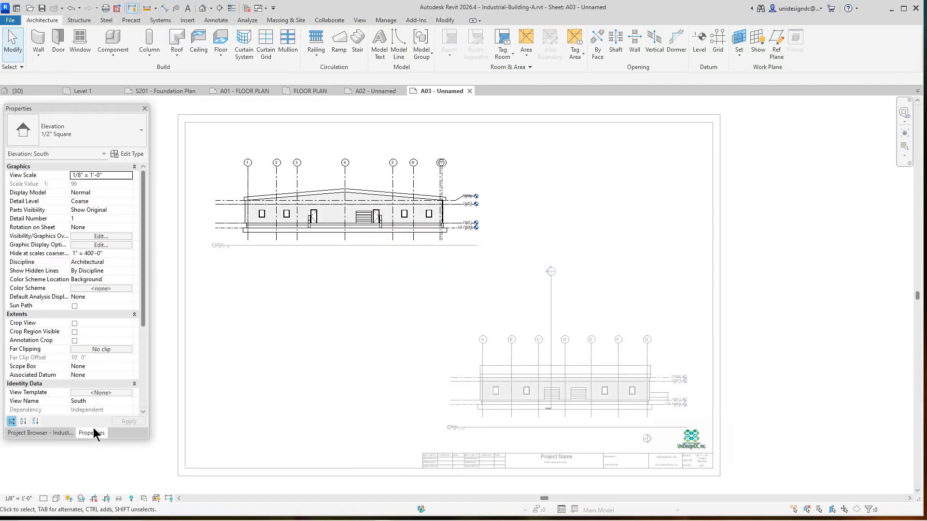
click(102, 393)
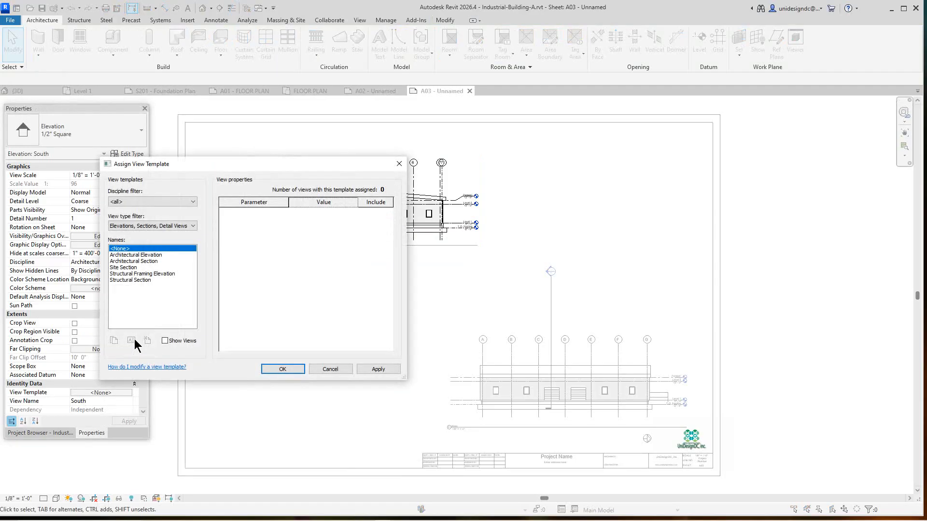
click(136, 255)
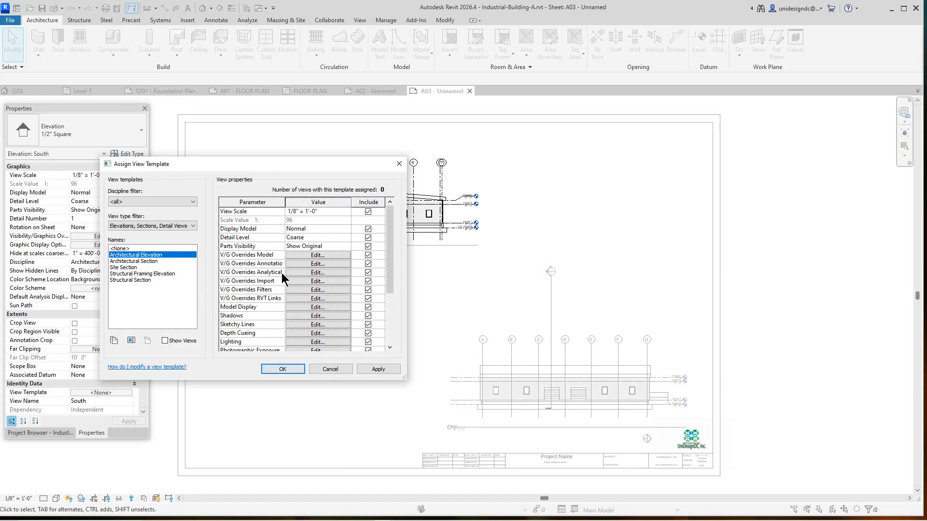
click(282, 369)
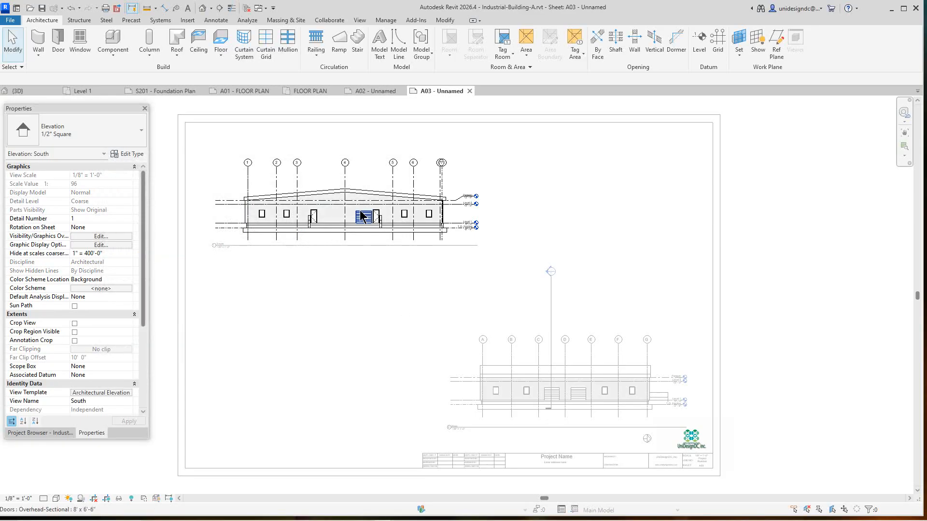
- Deactivate the South elevation view to return to editing sheet A03
scroll(363, 216, up, 5)
scroll(368, 251, down, 5)
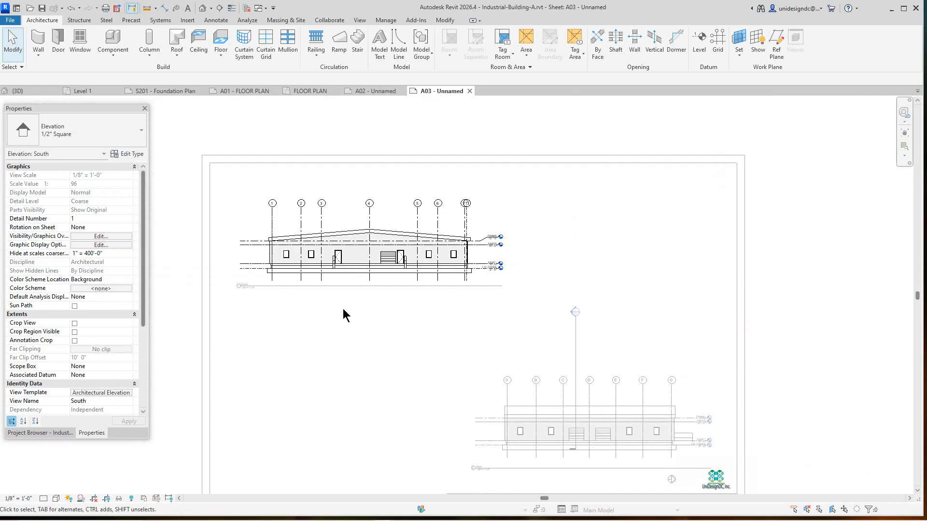
click(358, 273)
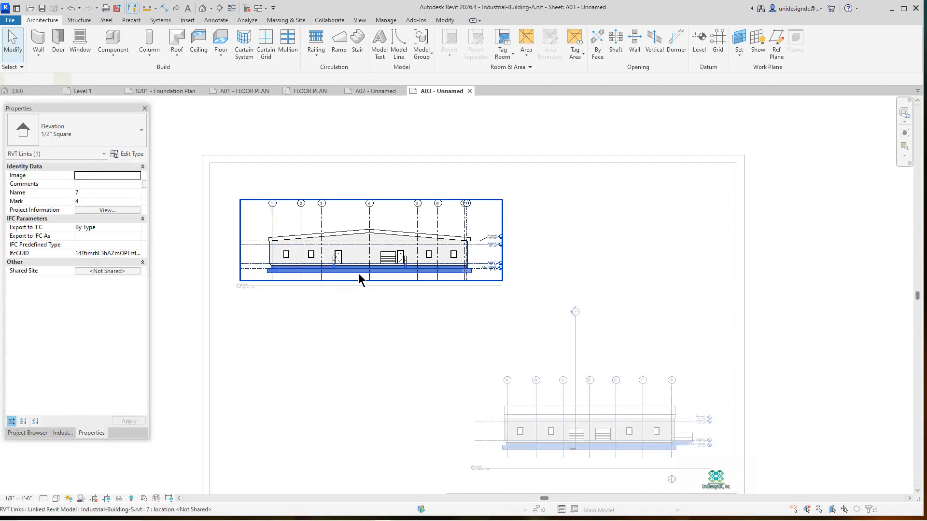
click(359, 273)
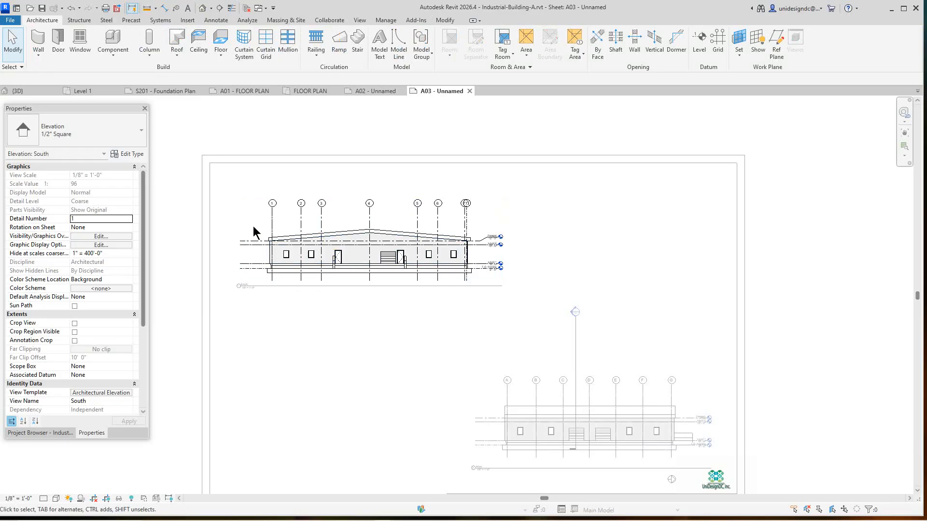
right_click(264, 338)
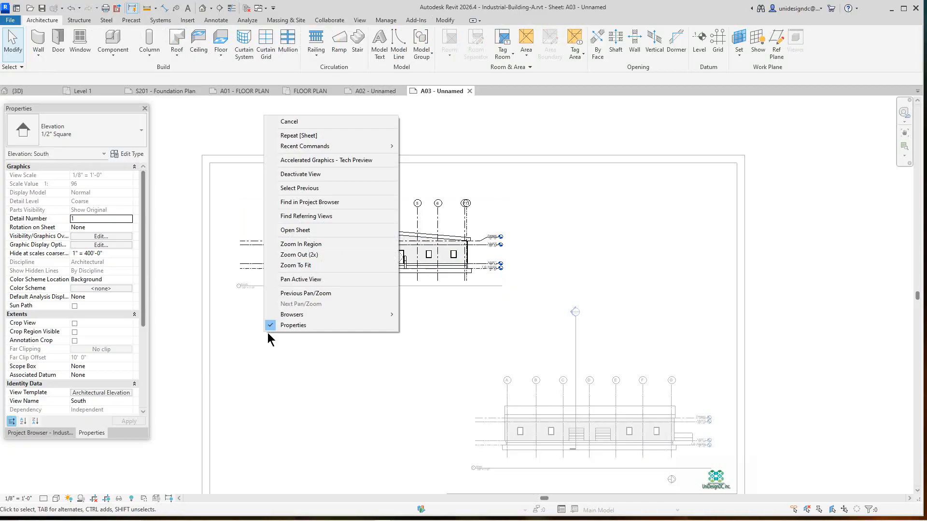
click(299, 176)
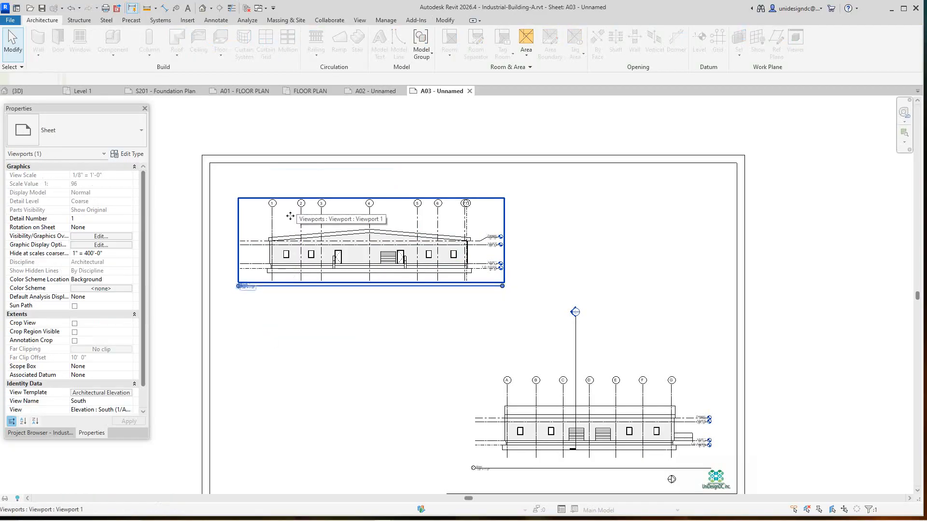
- Exclude View Scale from the South elevation's Architectural Elevation template and set the template's scale value to 3/16" = 1'-0"
click(303, 202)
scroll(102, 393, down, 3)
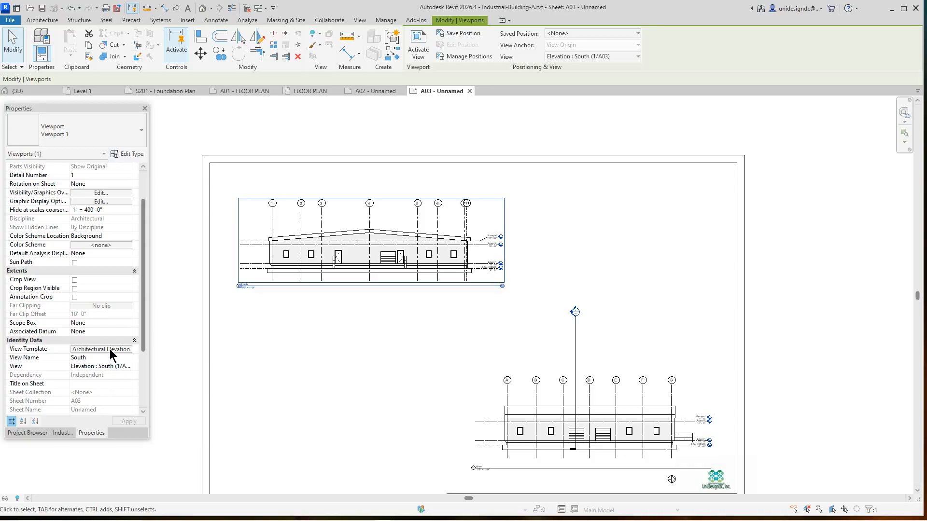
click(110, 351)
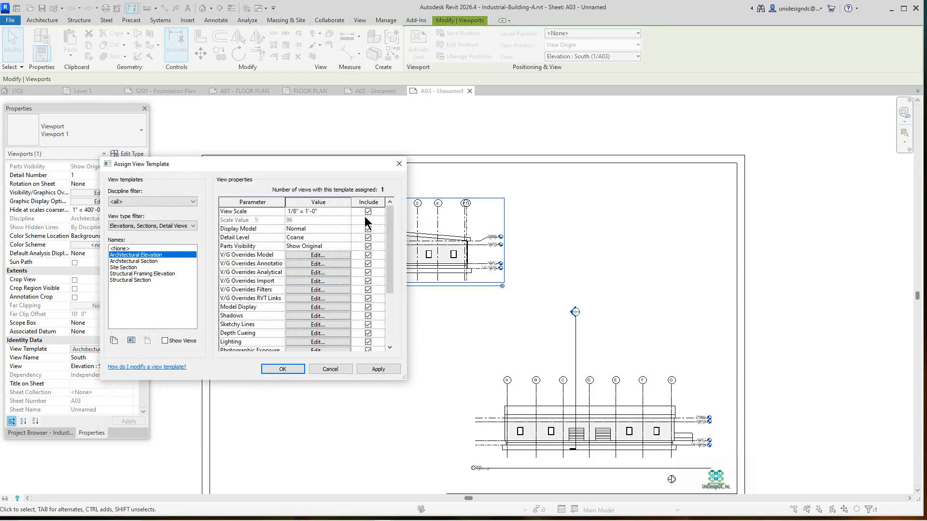
click(368, 212)
click(347, 212)
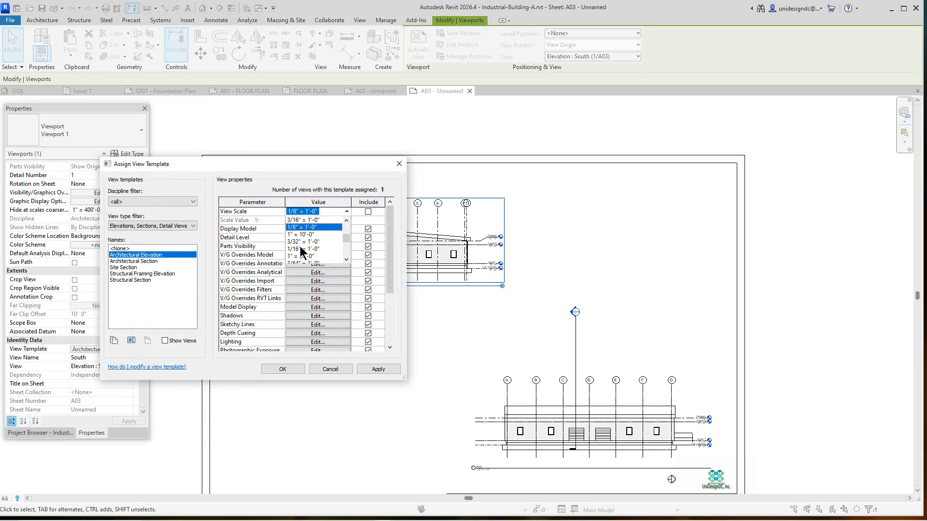
scroll(301, 252, down, 1)
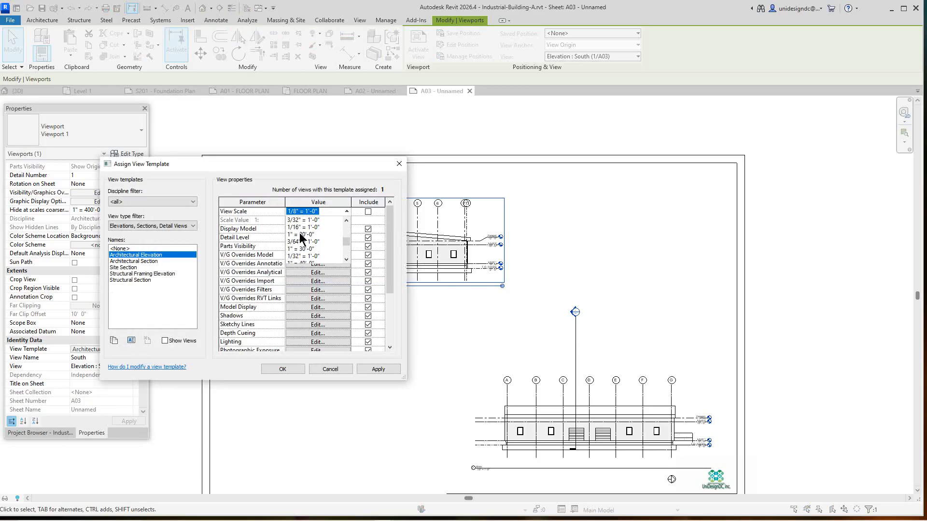
scroll(299, 241, down, 1)
scroll(300, 241, up, 2)
scroll(303, 238, up, 2)
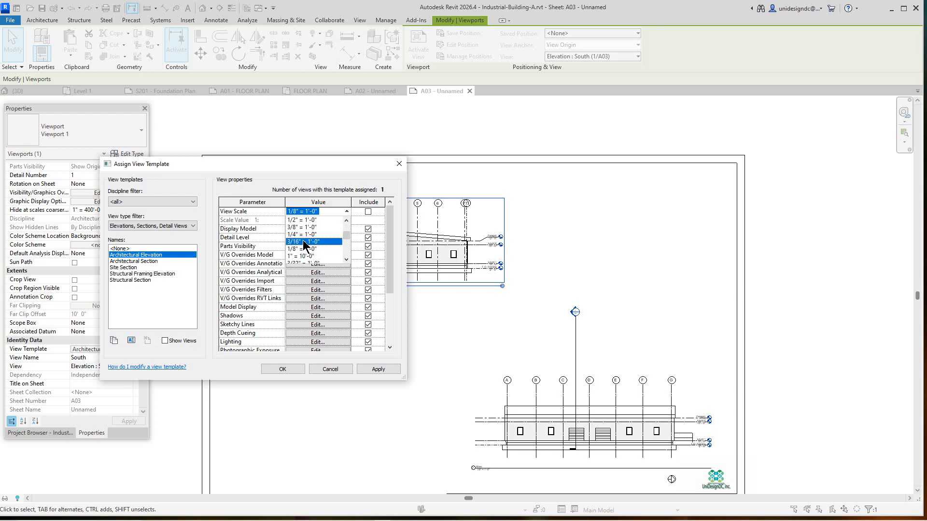
click(304, 242)
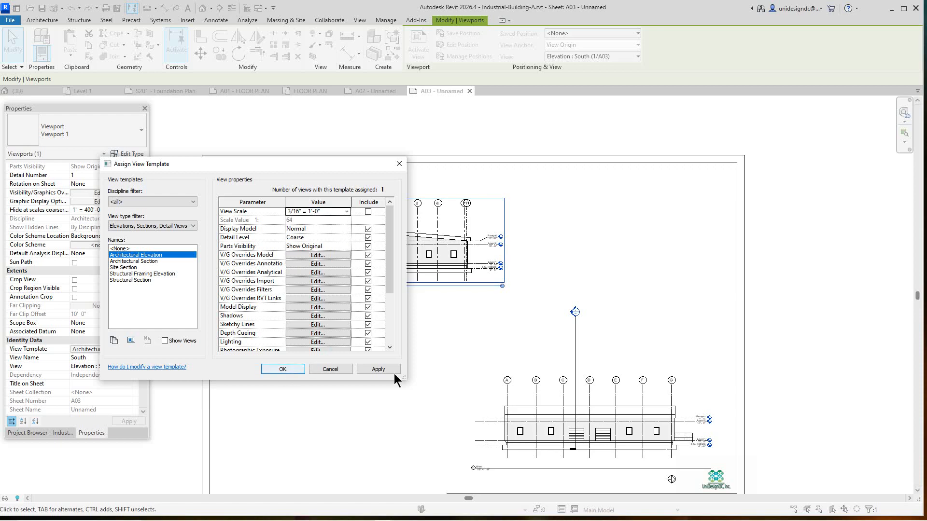
click(376, 371)
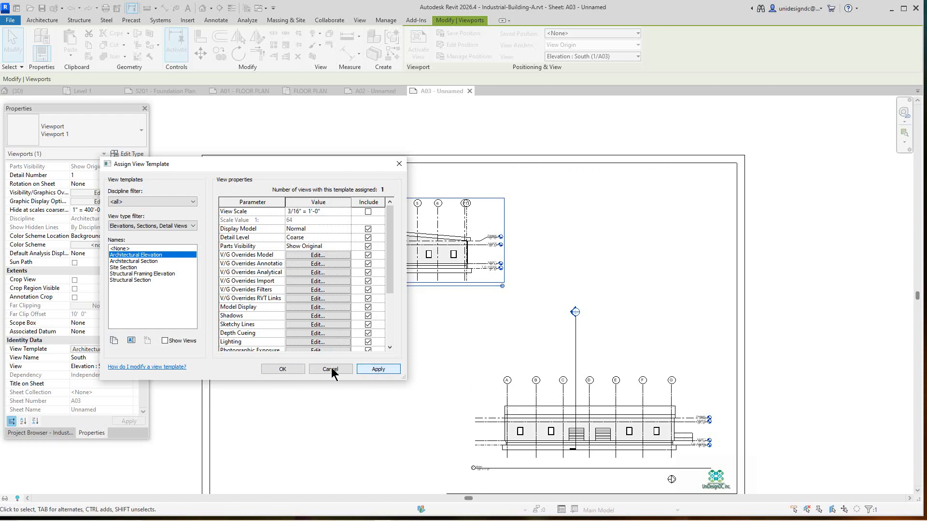
click(283, 370)
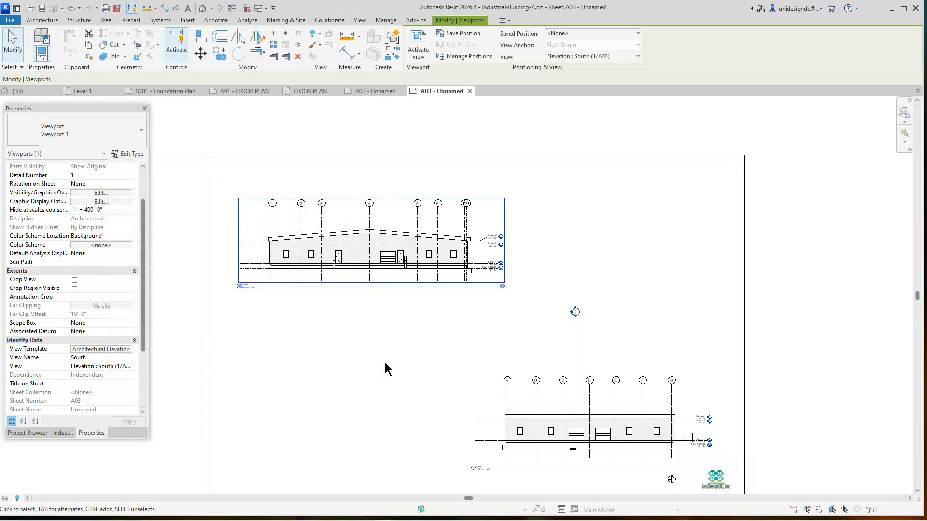
scroll(411, 301, down, 3)
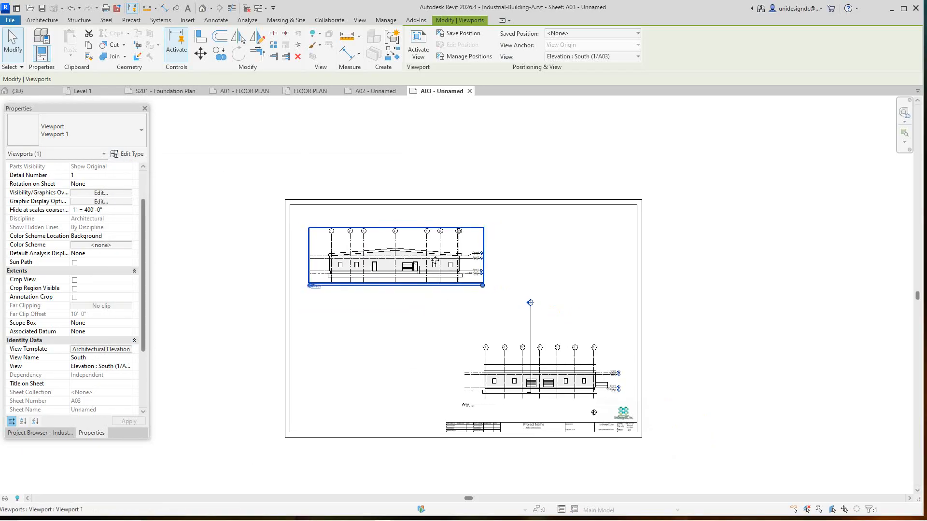
scroll(435, 261, up, 2)
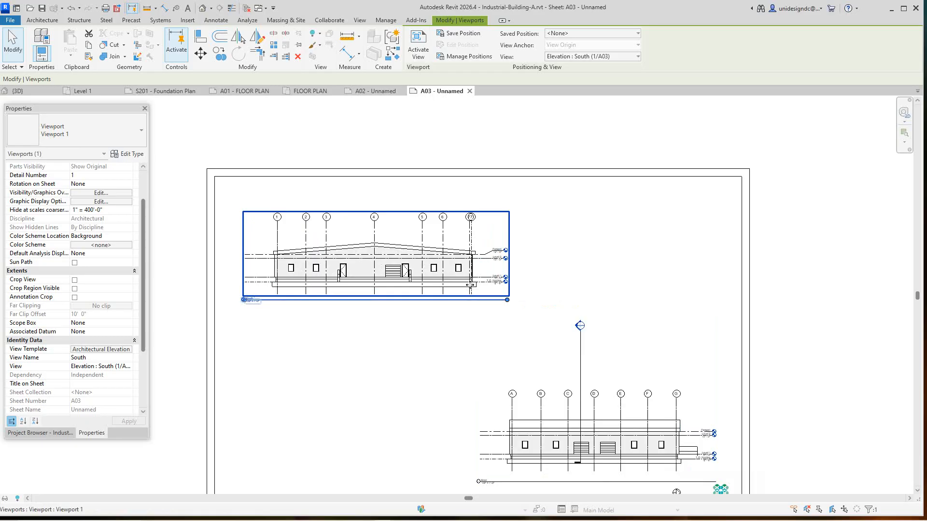
right_click(469, 284)
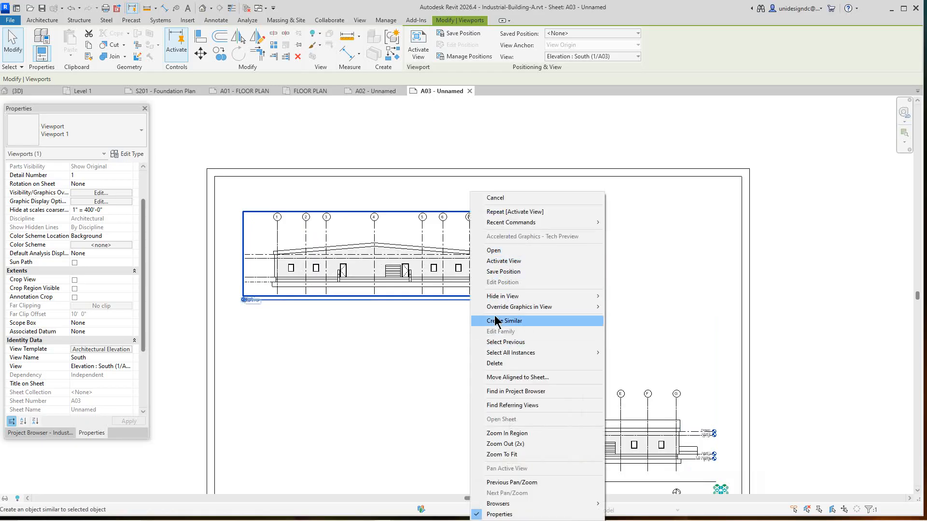
click(388, 353)
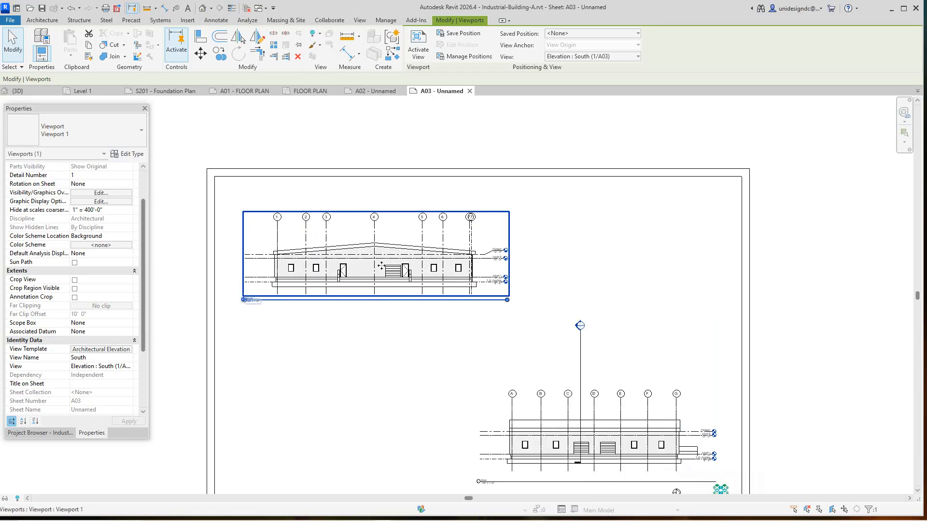
- Set the Architectural Elevation template's view scale to 1/4" = 1'-0", include View Scale in the template and apply it to the South elevation
click(108, 349)
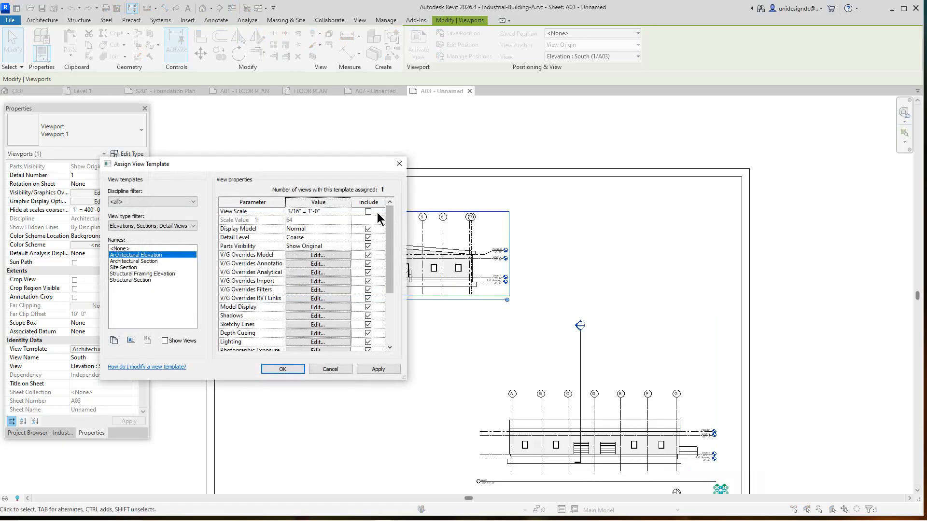
click(346, 211)
click(302, 220)
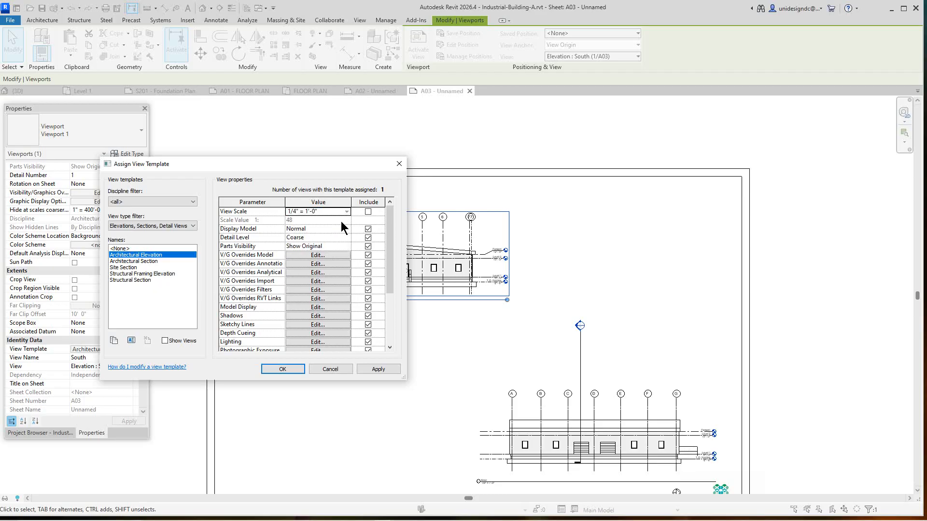
click(368, 213)
click(378, 369)
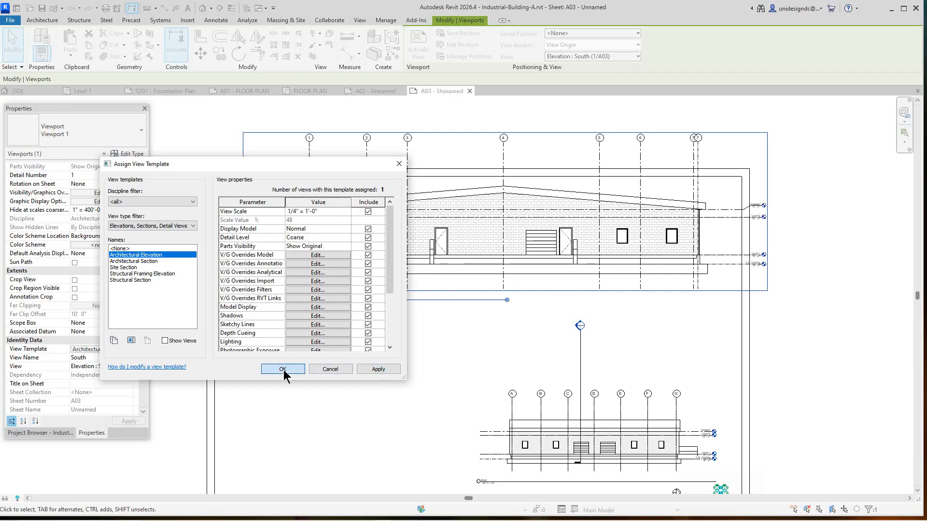
click(283, 369)
- Move the South elevation viewport down and slightly to the left on sheet A03
scroll(508, 343, down, 3)
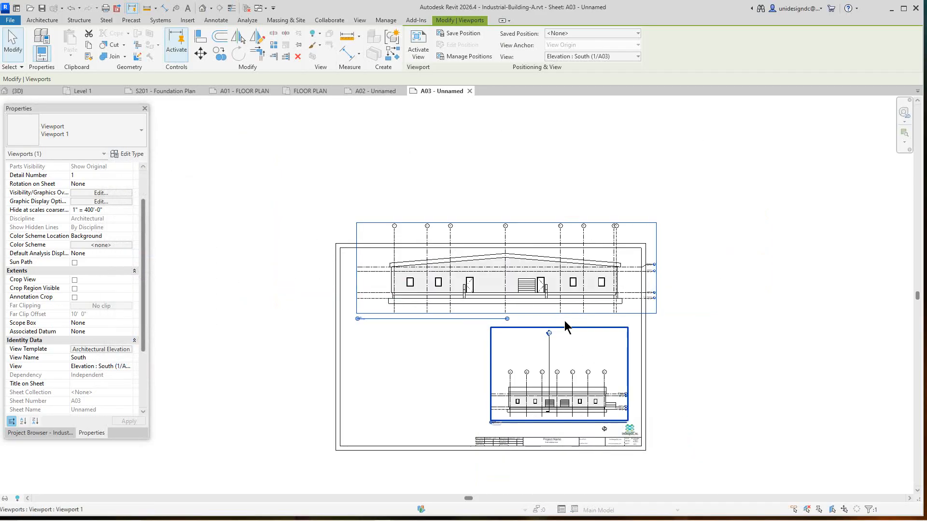
scroll(567, 326, up, 3)
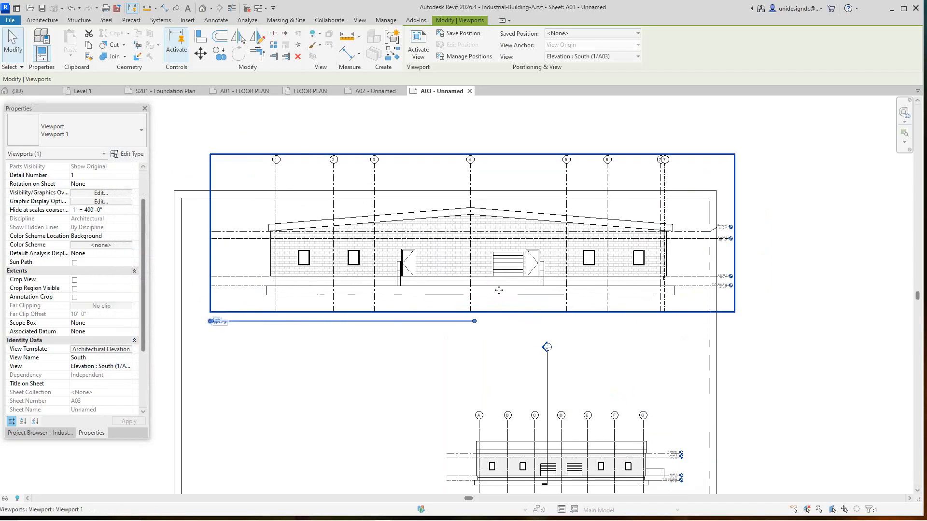
drag(498, 290, 485, 321)
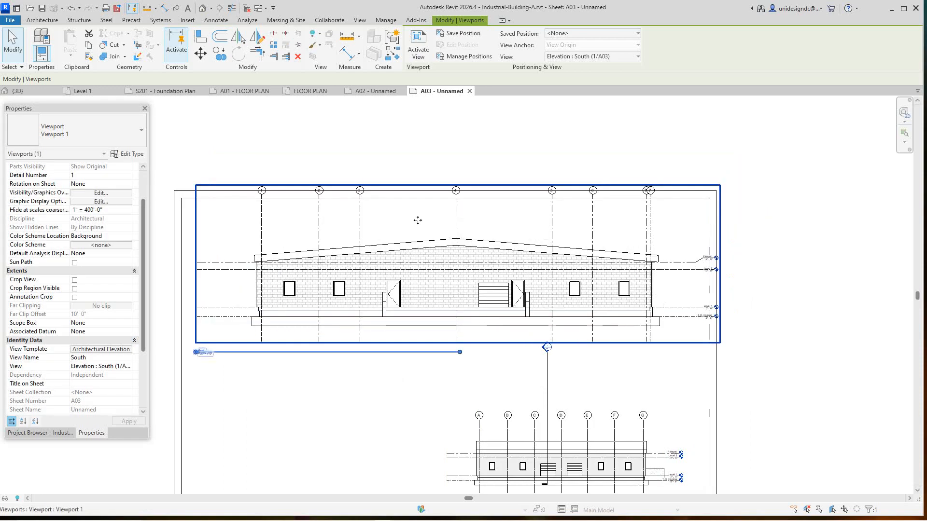
click(335, 143)
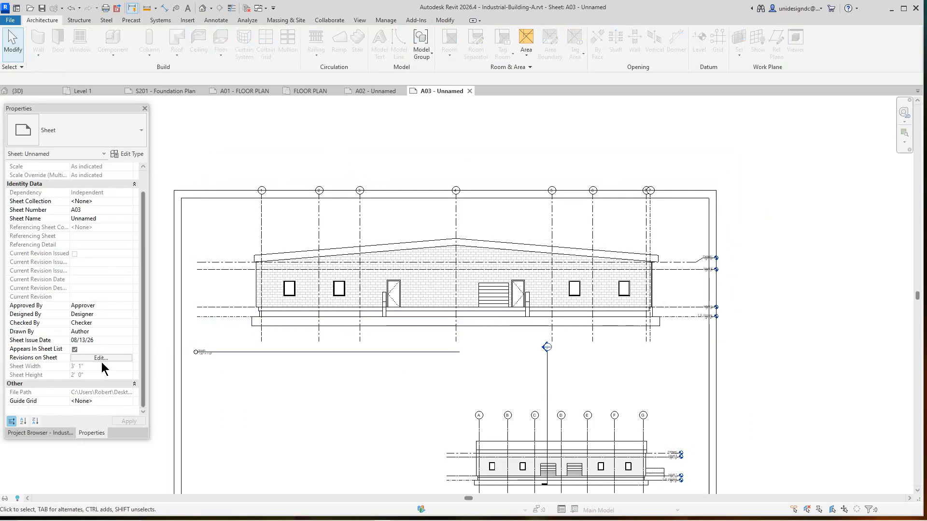
- Set the Architectural Elevation template's view scale to 3/16" = 1'-0" from the activated South elevation, apply it and deactivate the view
scroll(280, 334, down, 2)
right_click(281, 334)
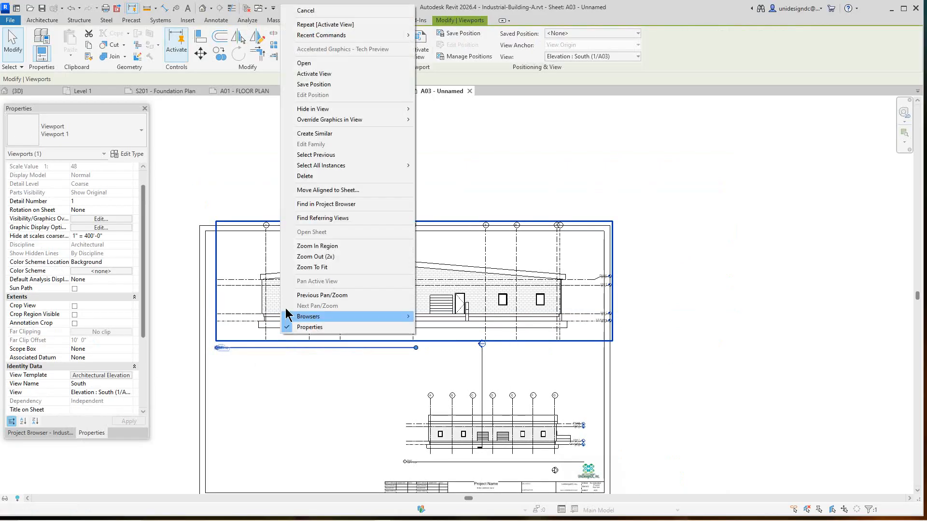
click(323, 75)
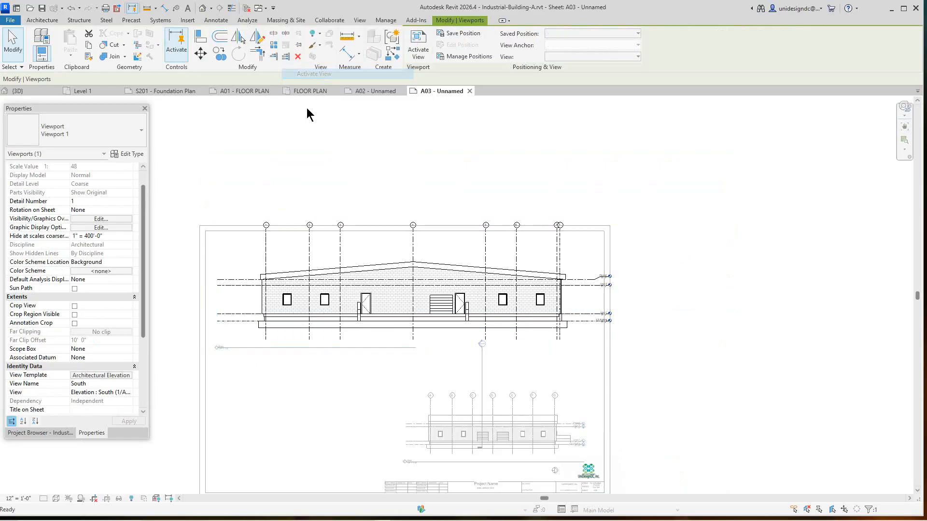
click(92, 375)
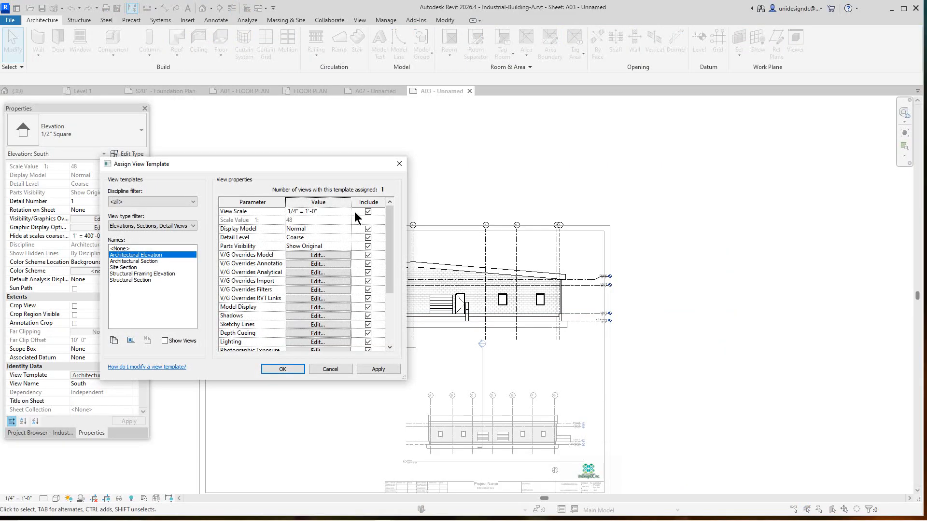
click(346, 211)
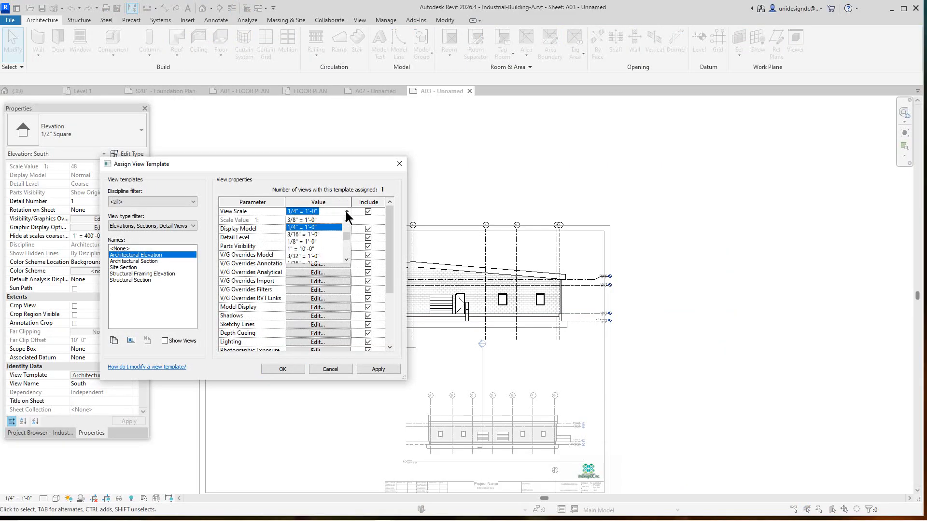
click(302, 234)
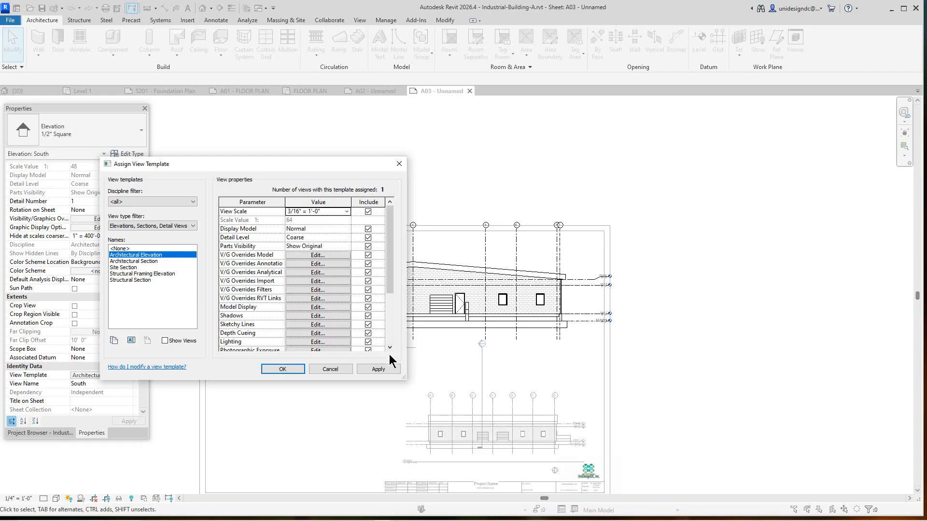
click(378, 369)
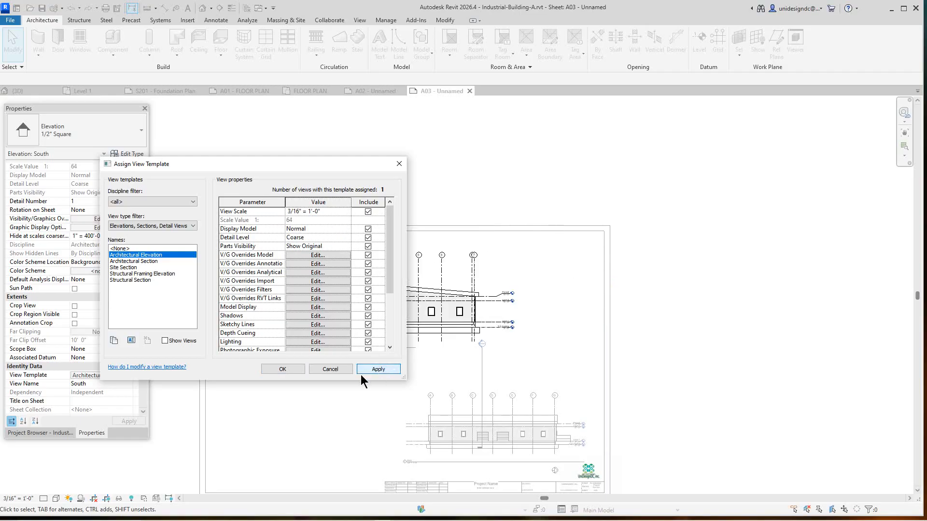
click(283, 368)
scroll(395, 353, down, 2)
middle_drag(427, 315, 400, 311)
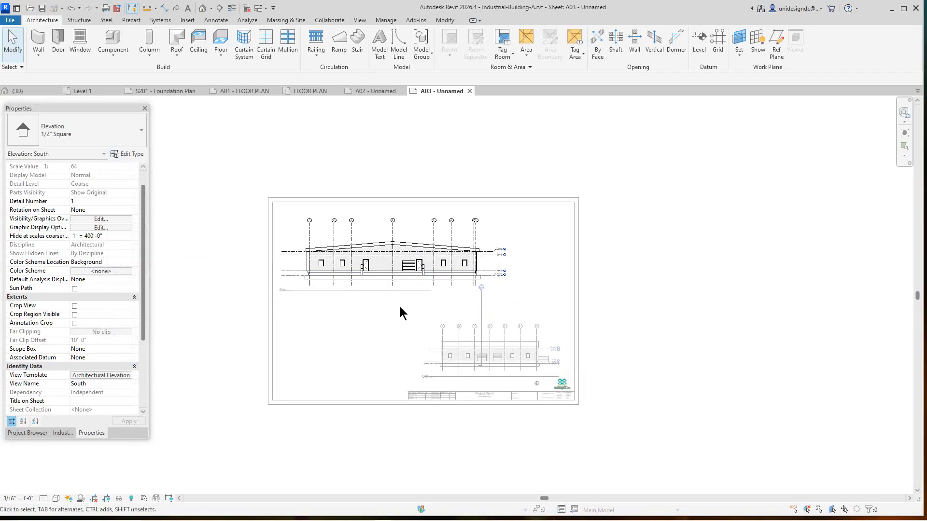
right_click(387, 303)
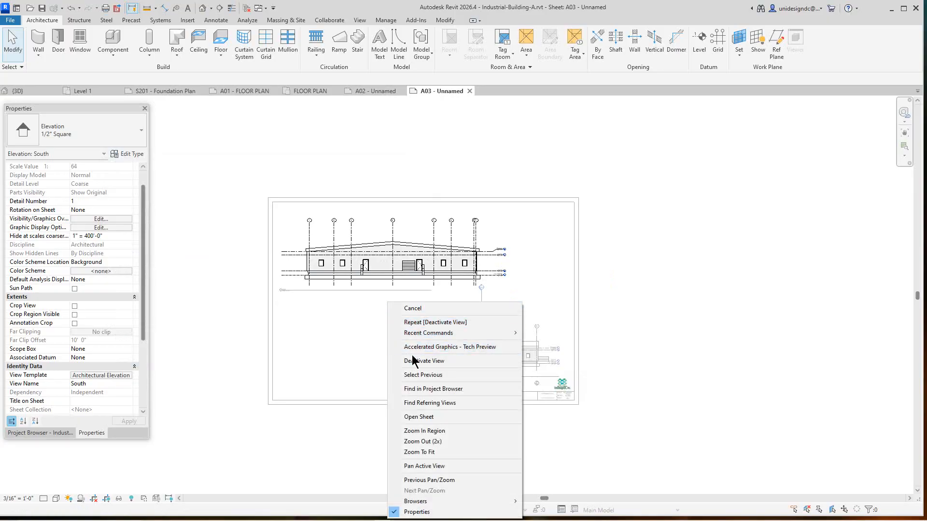
click(415, 361)
- Activate the West elevation on sheet A03, assign it the Architectural Elevation view template and deactivate the view
click(431, 348)
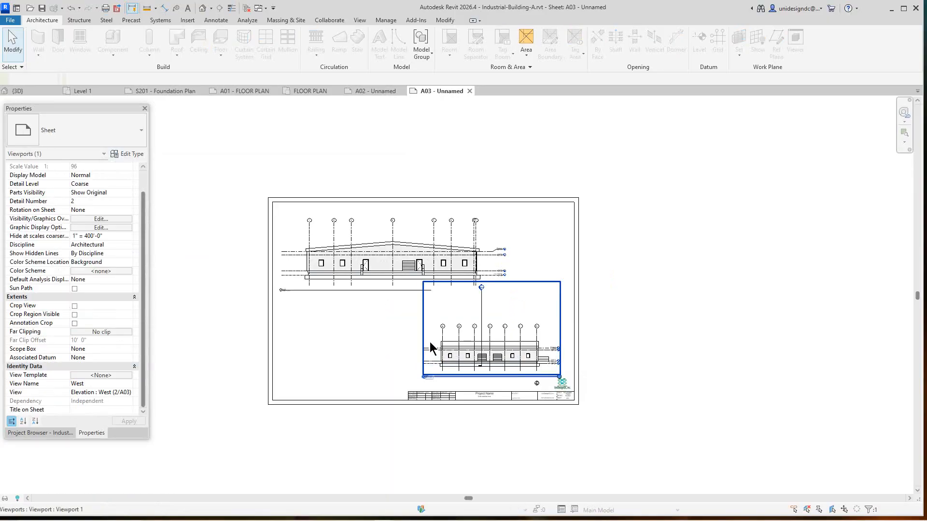
right_click(432, 348)
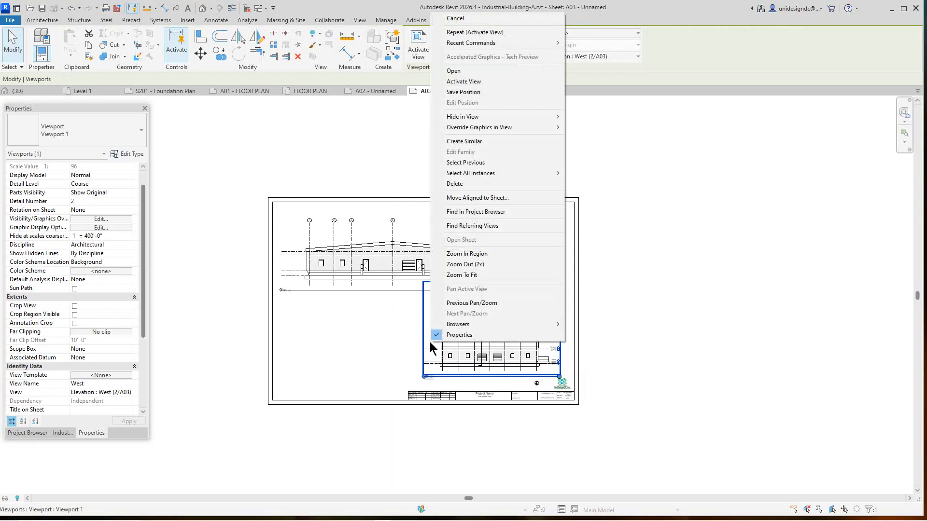
click(455, 82)
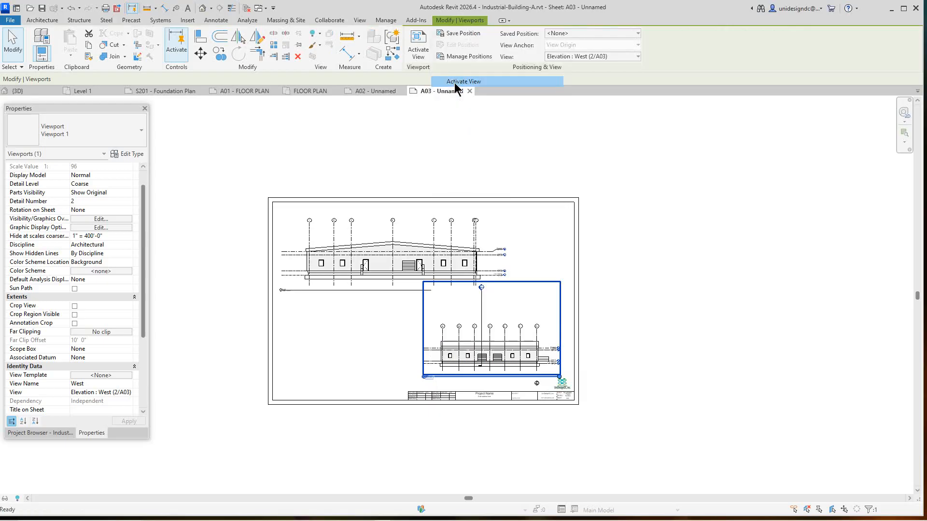
click(109, 376)
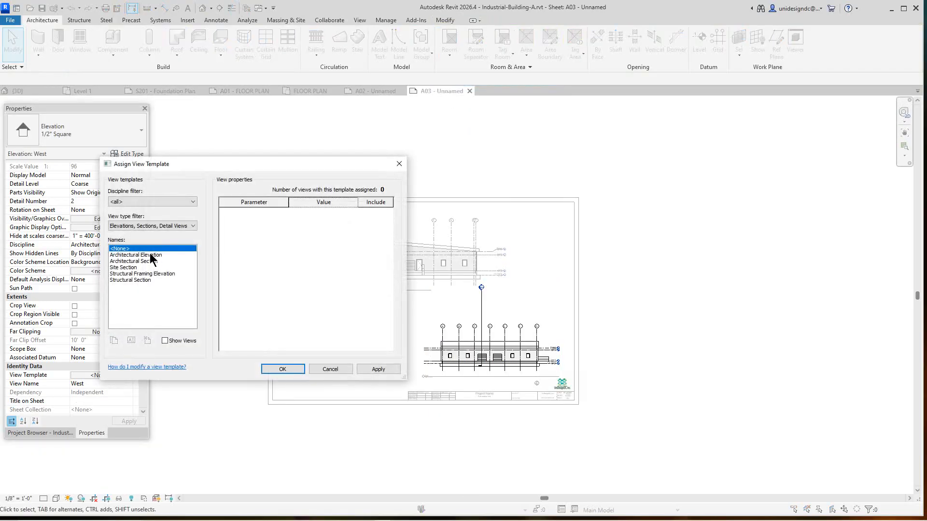
click(150, 254)
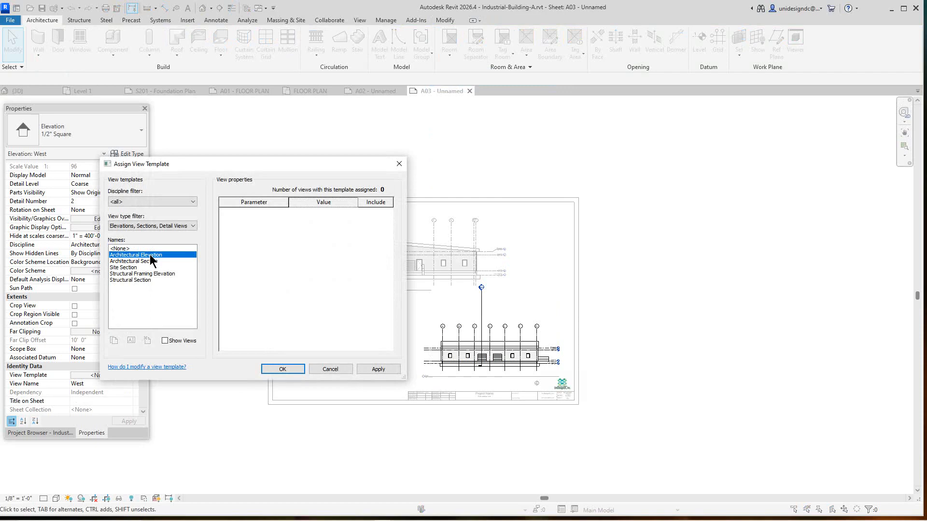
click(282, 370)
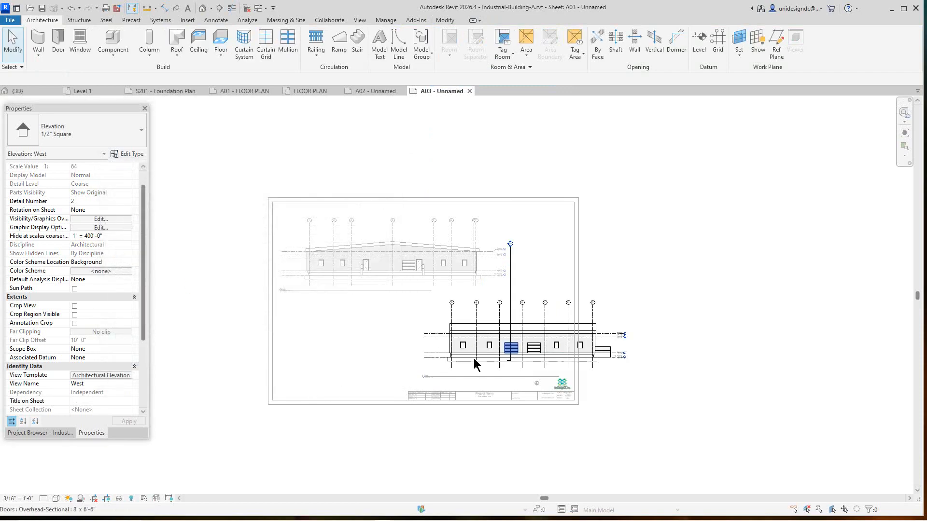
scroll(471, 321, up, 3)
right_click(374, 311)
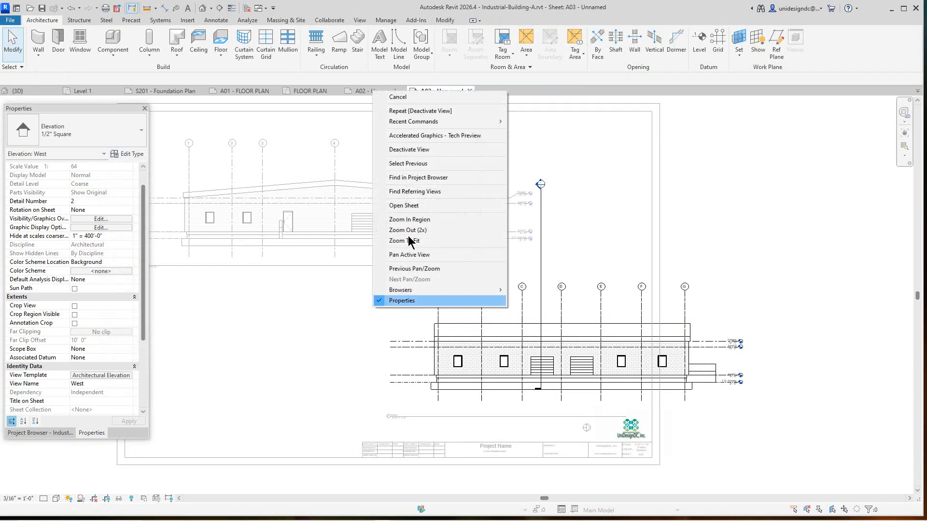
click(409, 150)
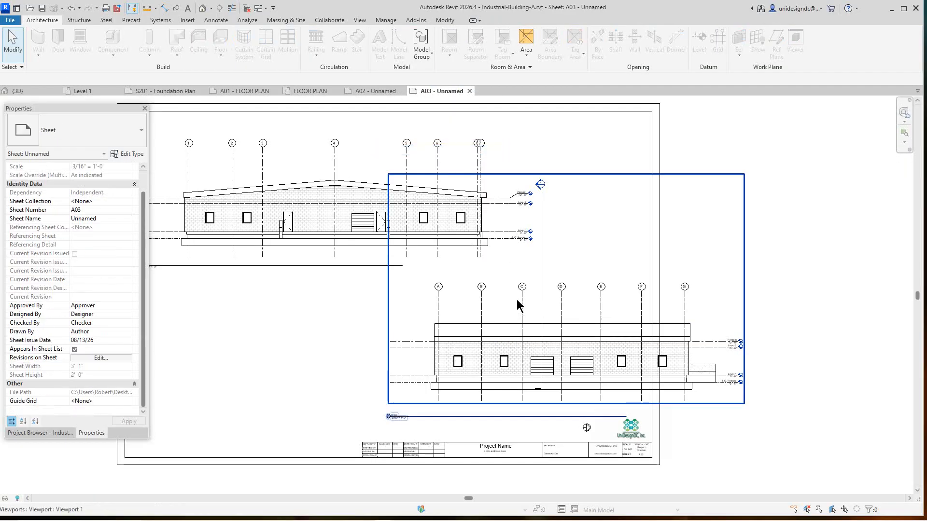
- Move the West elevation viewport left and slightly down on sheet A03
drag(517, 308, 441, 319)
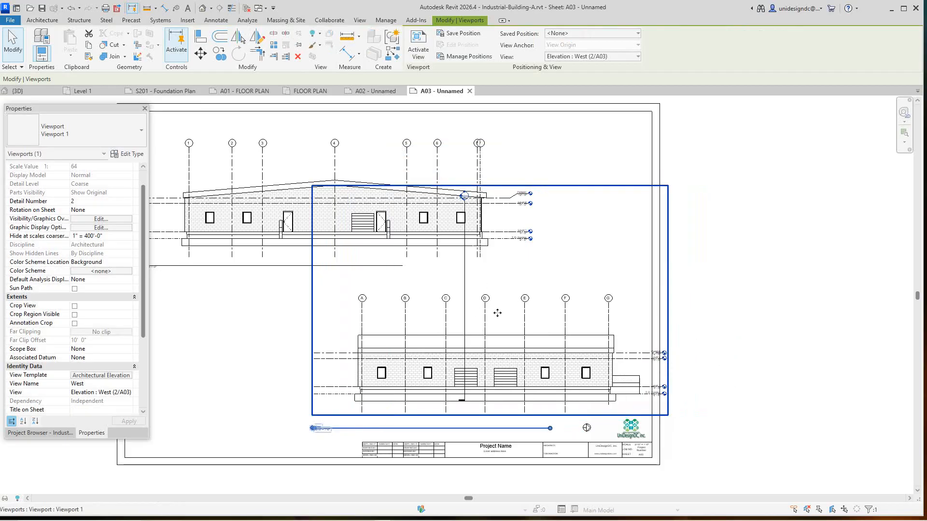
right_click(506, 262)
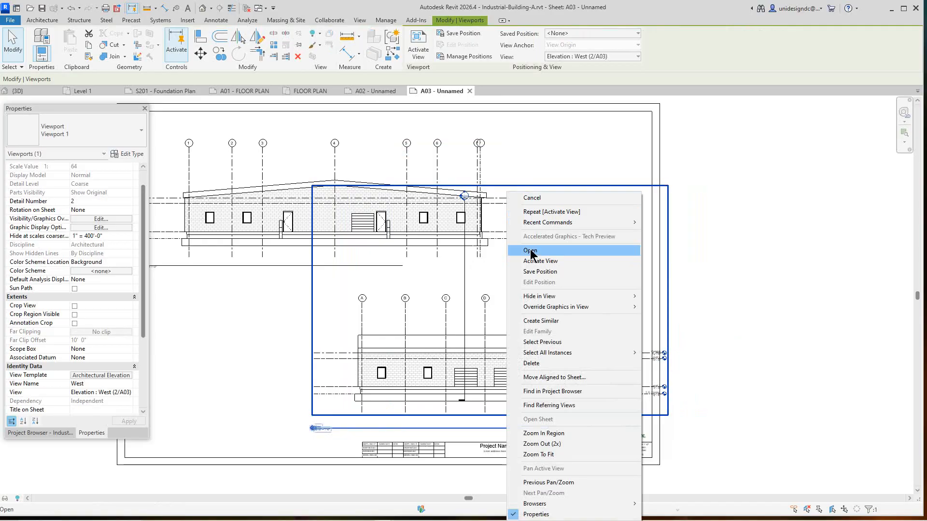
click(533, 199)
scroll(467, 300, down, 2)
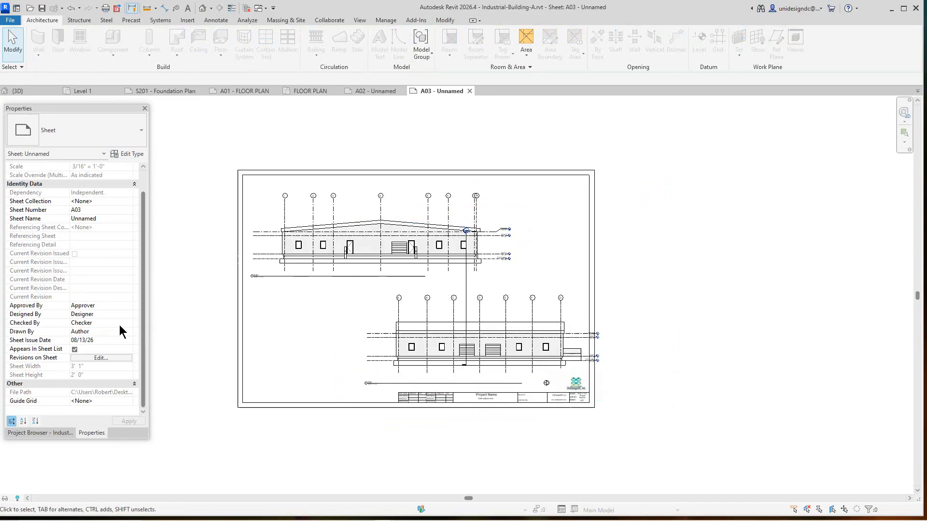
- Assign the Architectural Elevation view template to the East elevation viewport on sheet A02
click(381, 90)
click(406, 214)
click(343, 245)
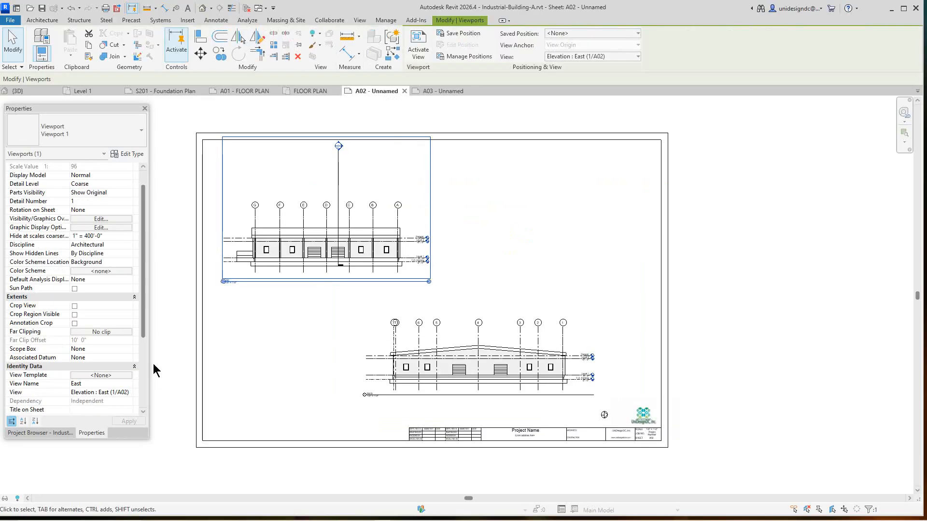
click(101, 376)
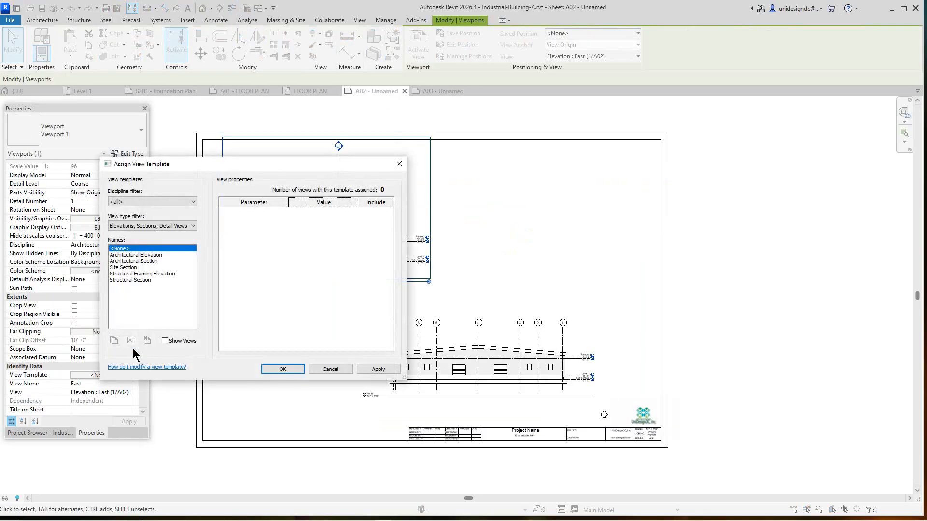
click(138, 255)
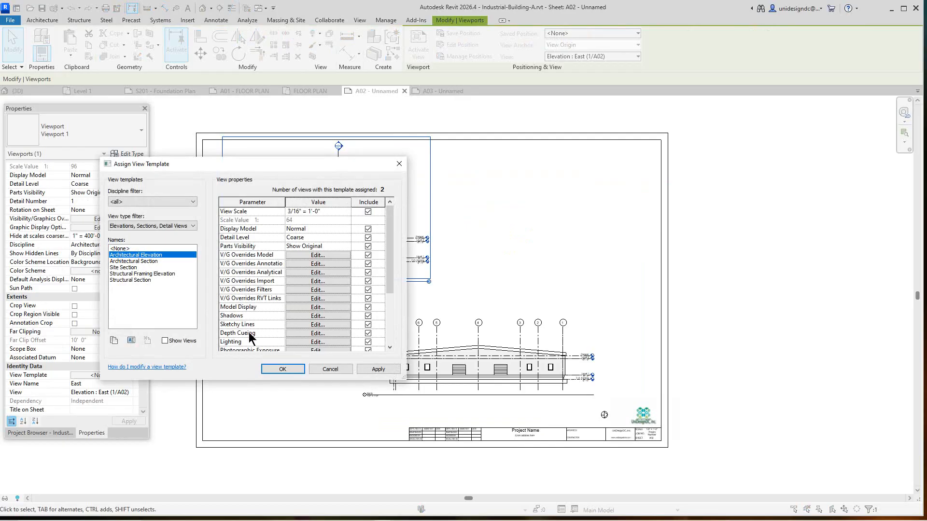
click(283, 369)
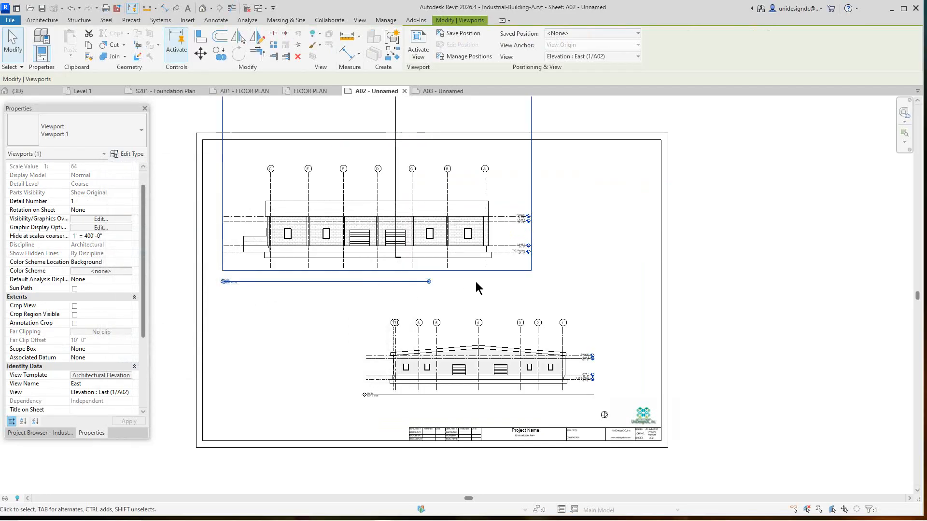
click(460, 294)
- Assign the Architectural Elevation view template to the North elevation viewport on sheet A02
scroll(460, 294, down, 3)
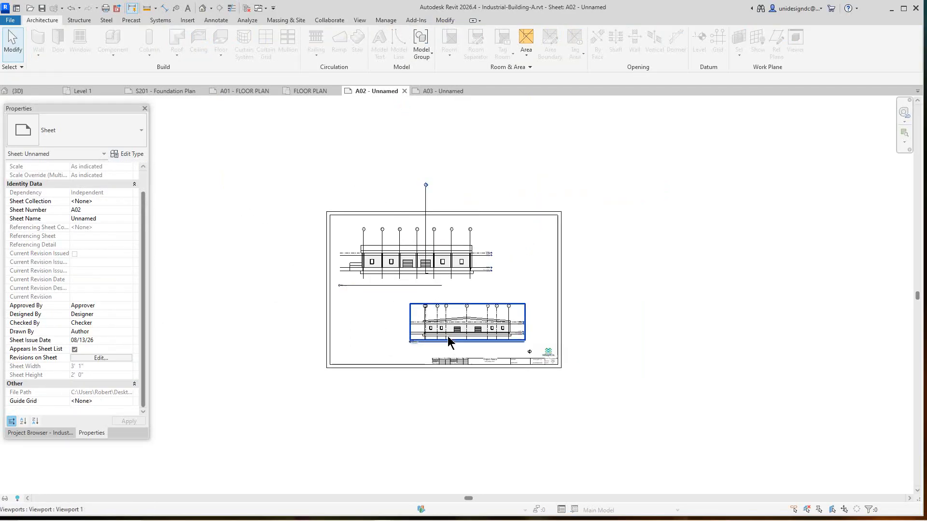
click(411, 334)
scroll(406, 312, up, 4)
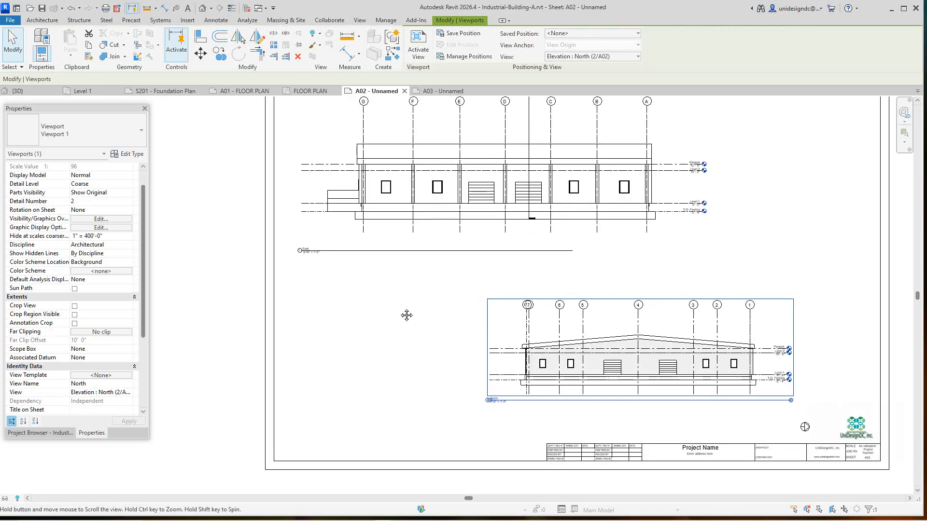
middle_drag(408, 315, 311, 303)
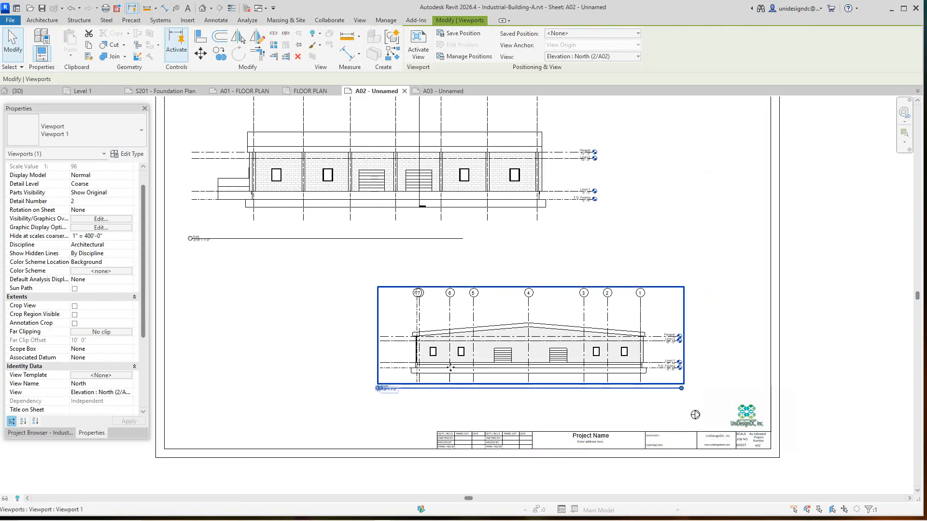
scroll(406, 344, down, 2)
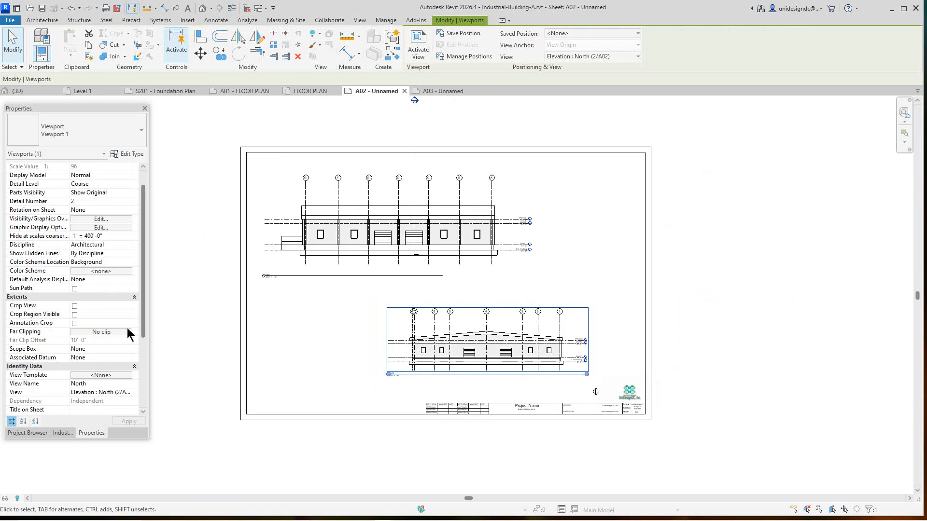
click(107, 376)
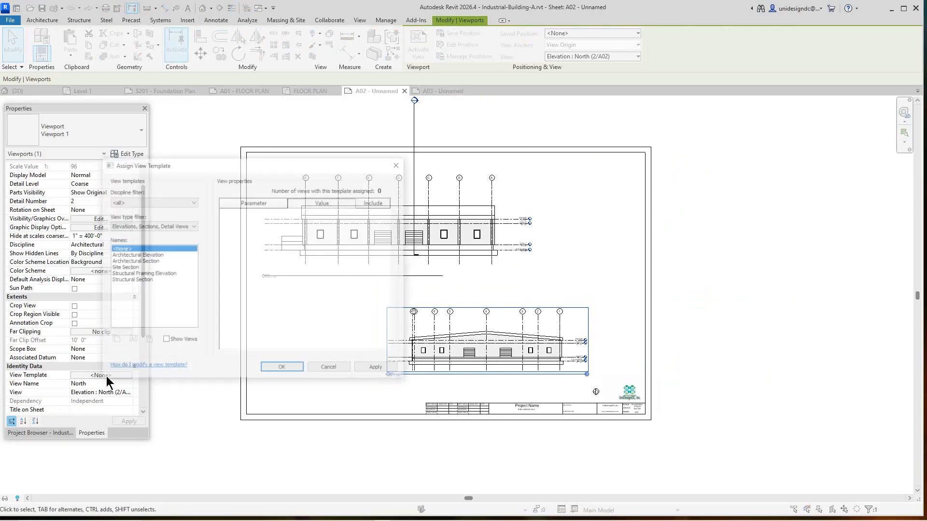
click(140, 254)
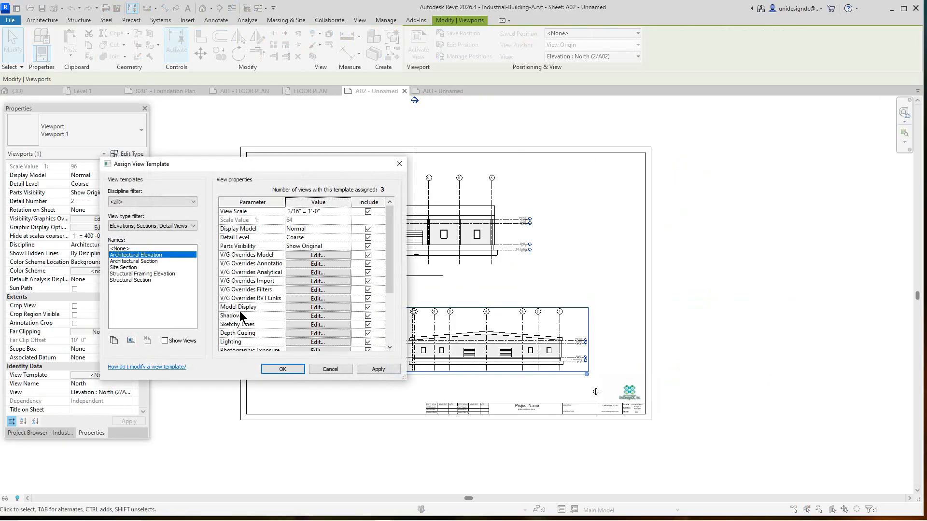
click(272, 367)
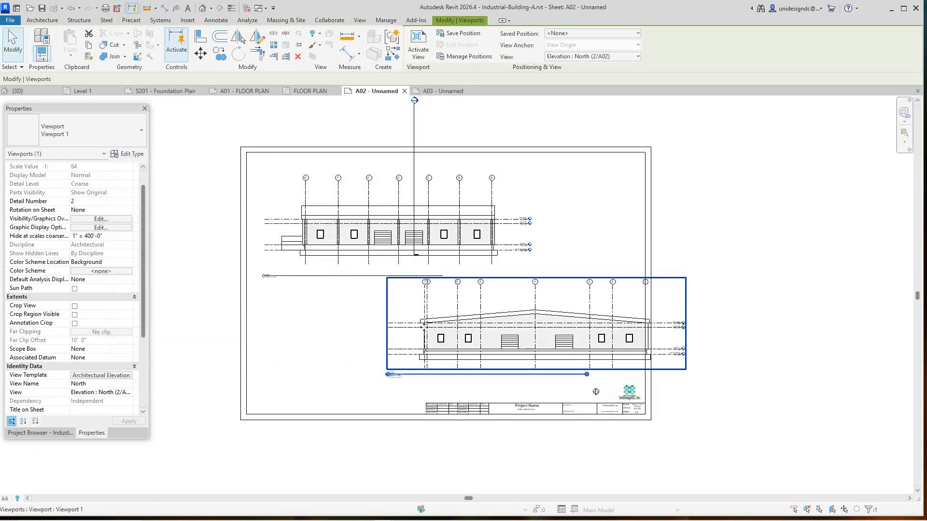
- Move the North elevation viewport left and down inside sheet A02's border, and shift the East elevation viewport slightly left and down
scroll(430, 338, down, 3)
drag(454, 343, 423, 350)
drag(406, 268, 399, 274)
click(246, 344)
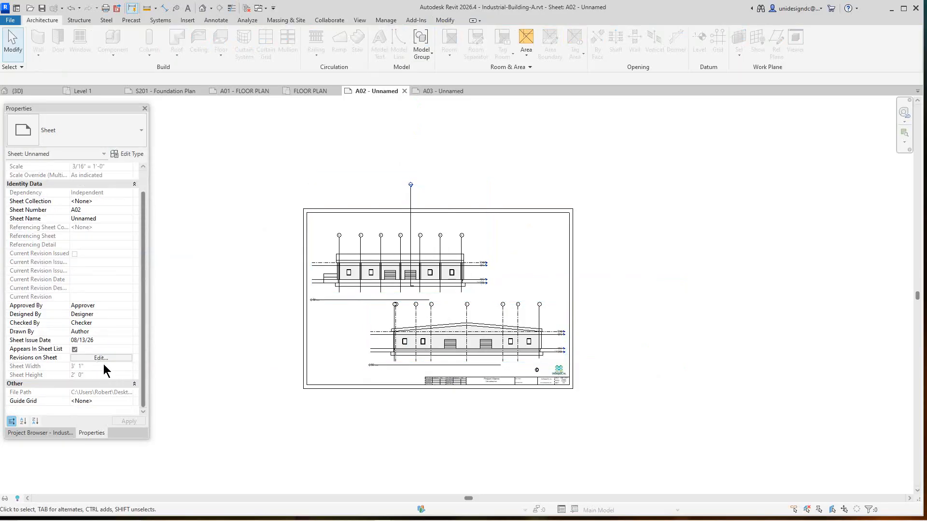
scroll(183, 309, down, 2)
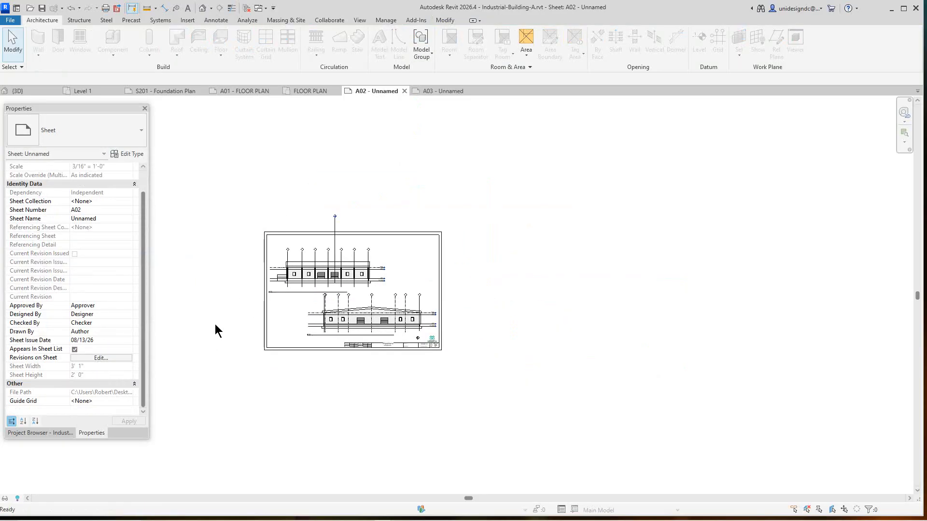
scroll(215, 326, up, 5)
- Activate the FLOOR PLAN viewport on sheet A01 for editing
click(245, 90)
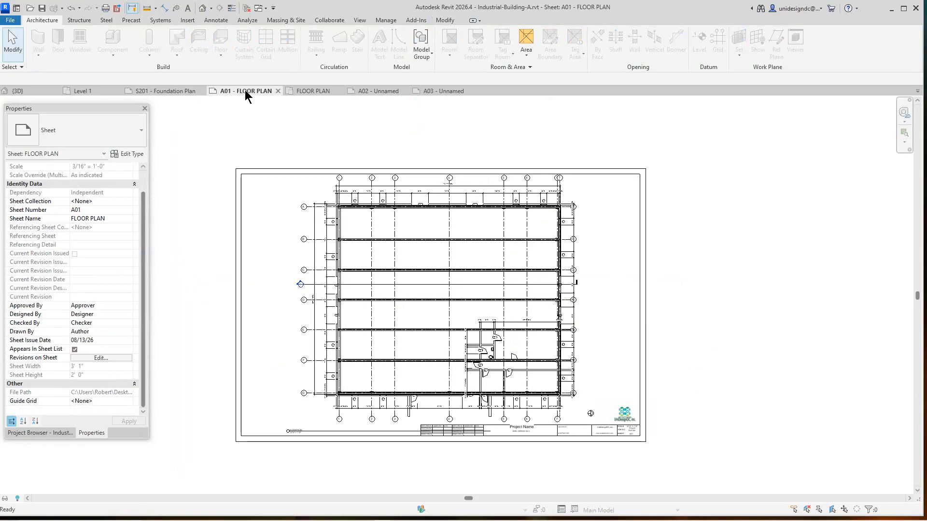
click(375, 276)
right_click(375, 276)
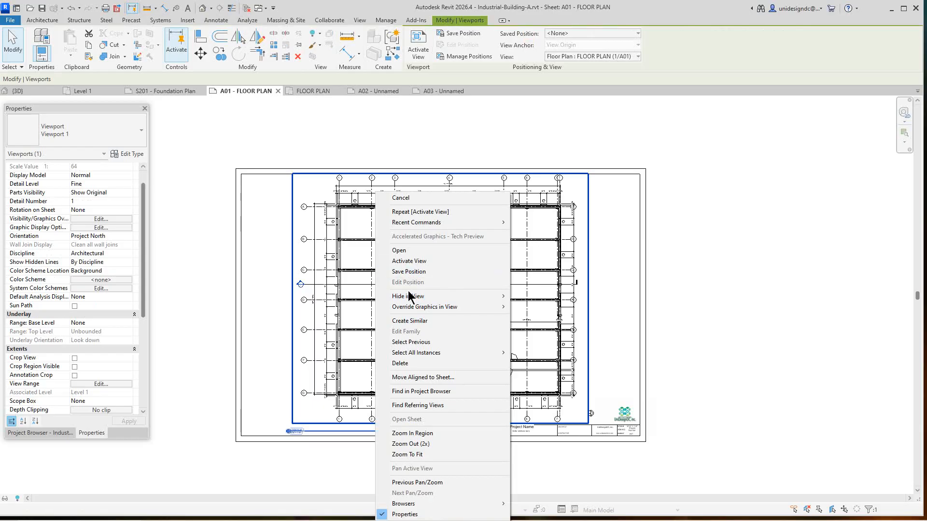
click(409, 262)
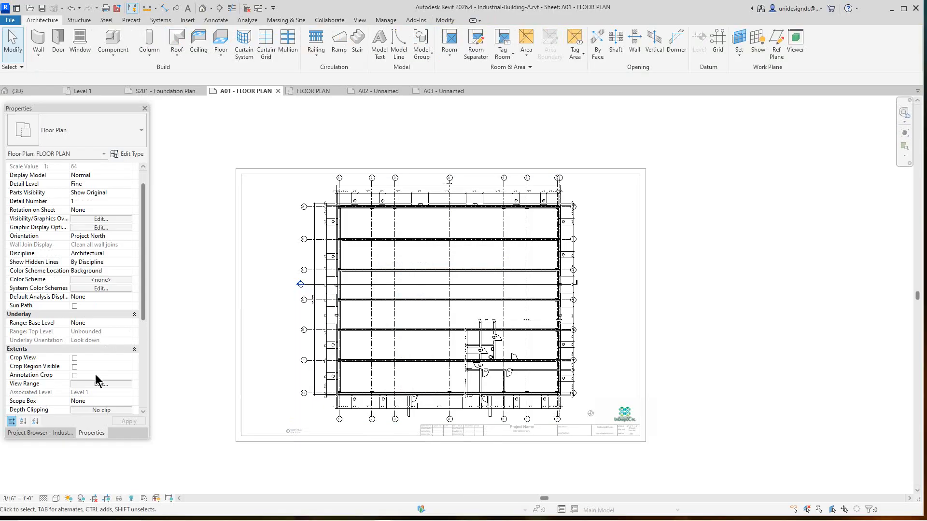
- Try assigning the Architectural Plan view template to the floor plan, with View Scale excluded from the template
scroll(102, 359, down, 1)
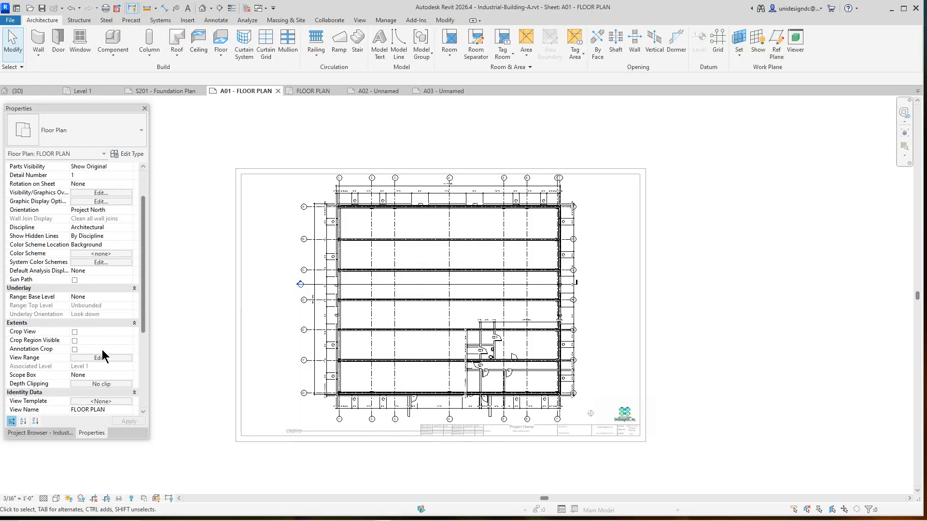
scroll(105, 380, down, 1)
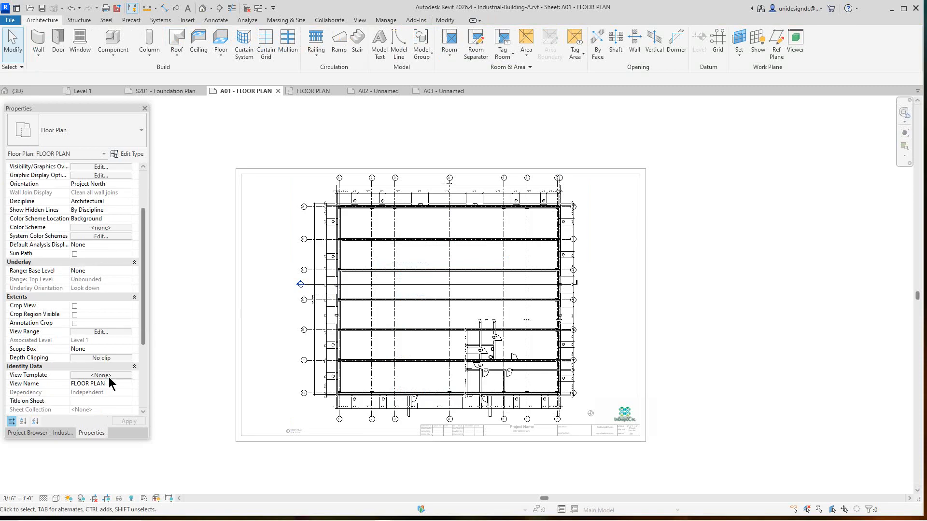
click(108, 376)
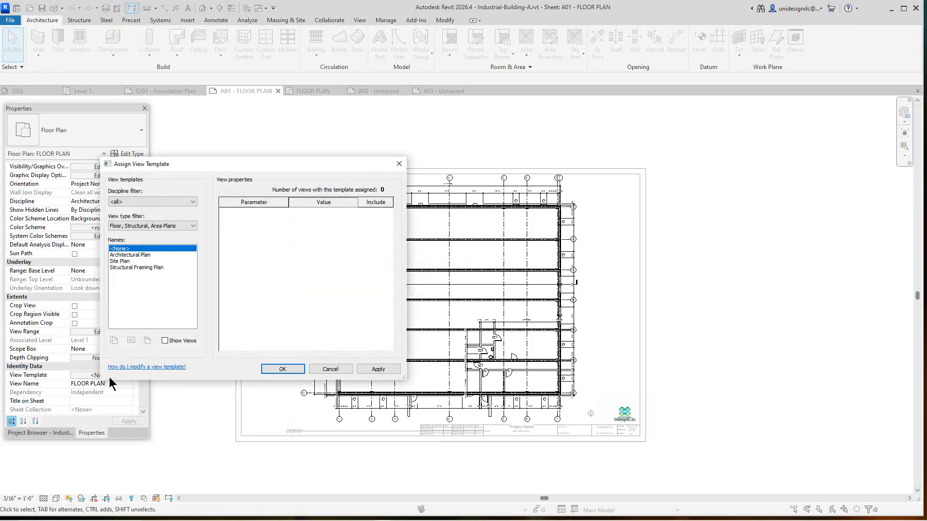
click(135, 256)
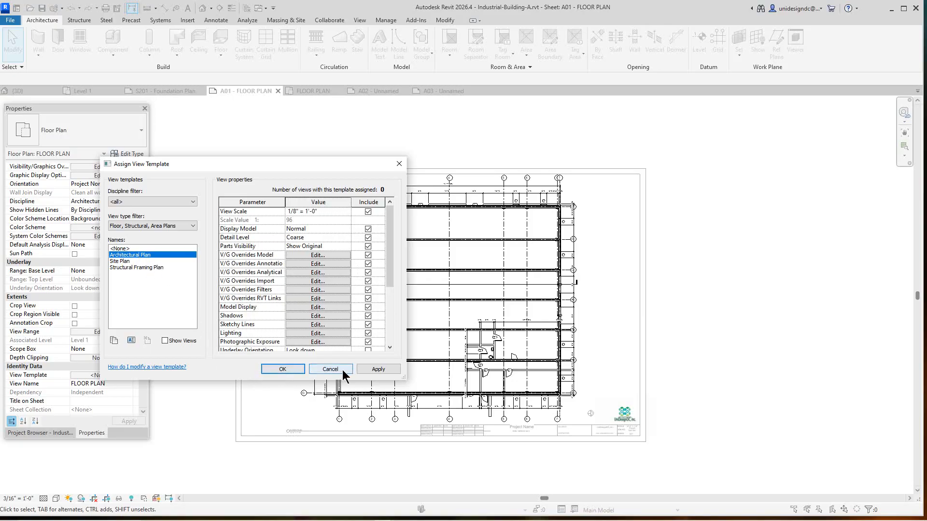
click(368, 212)
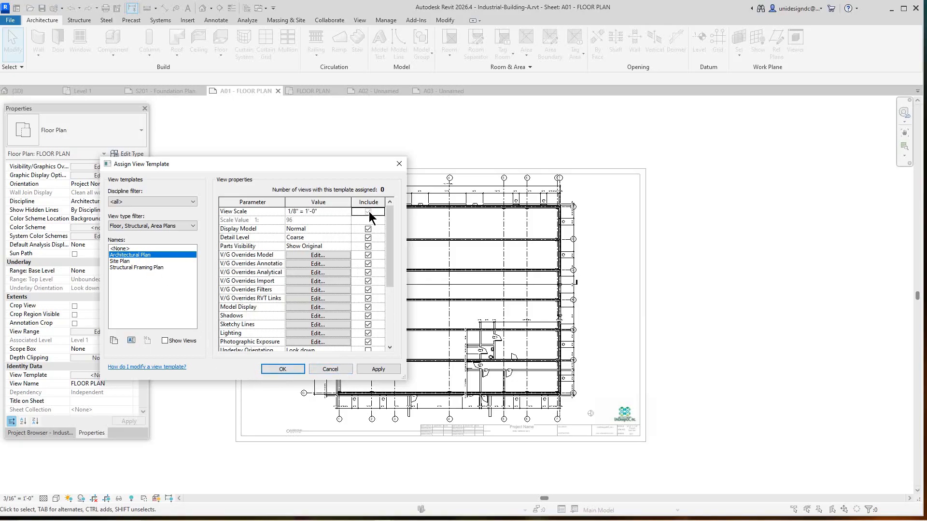
click(371, 370)
click(271, 369)
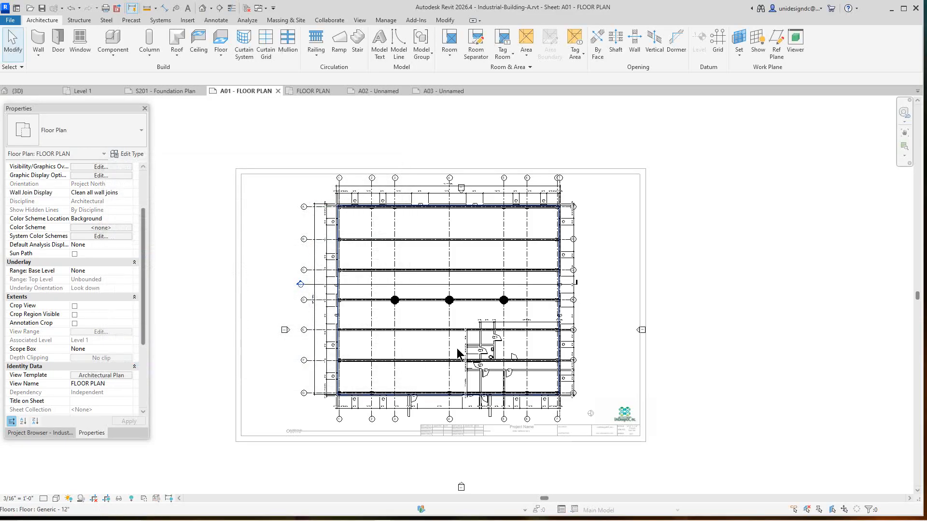
- Inspect the filled circles along the floor plan's middle grid line and undo the view template assignment
scroll(391, 318, up, 7)
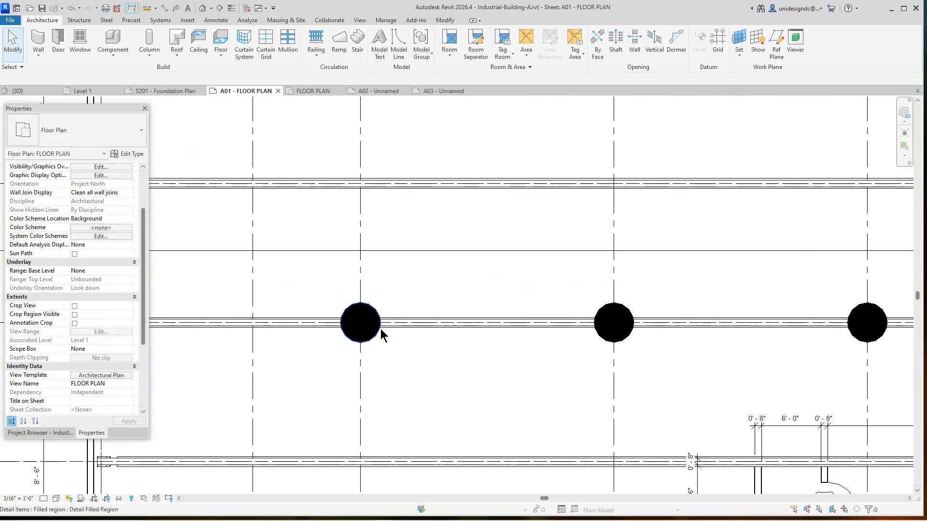
scroll(381, 333, down, 7)
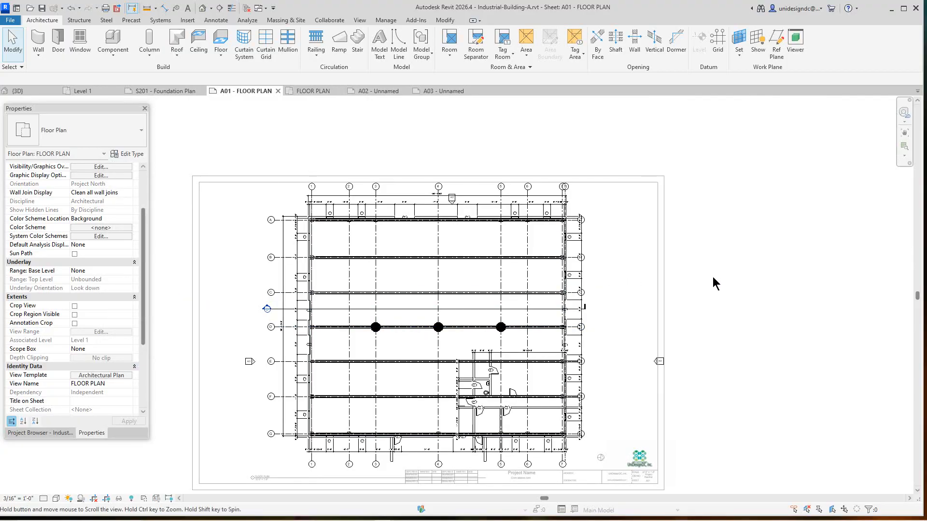
scroll(708, 281, up, 1)
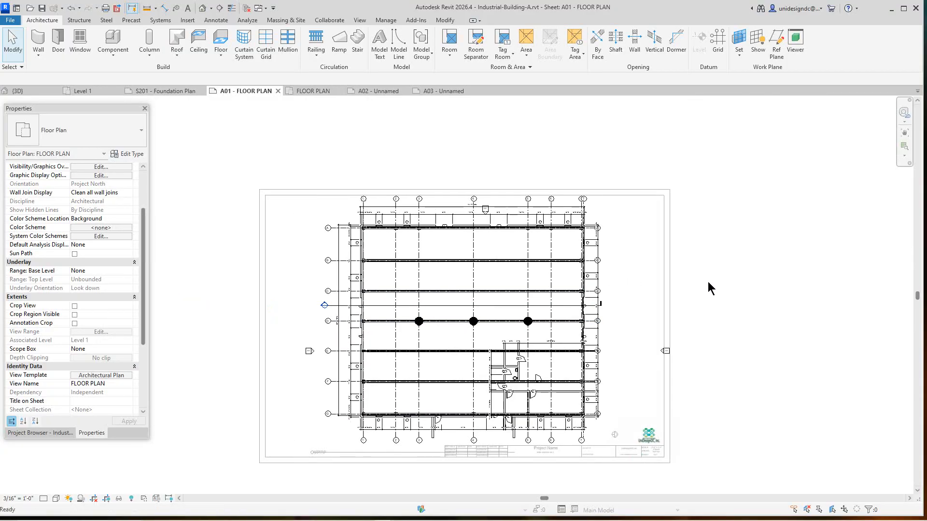
click(71, 10)
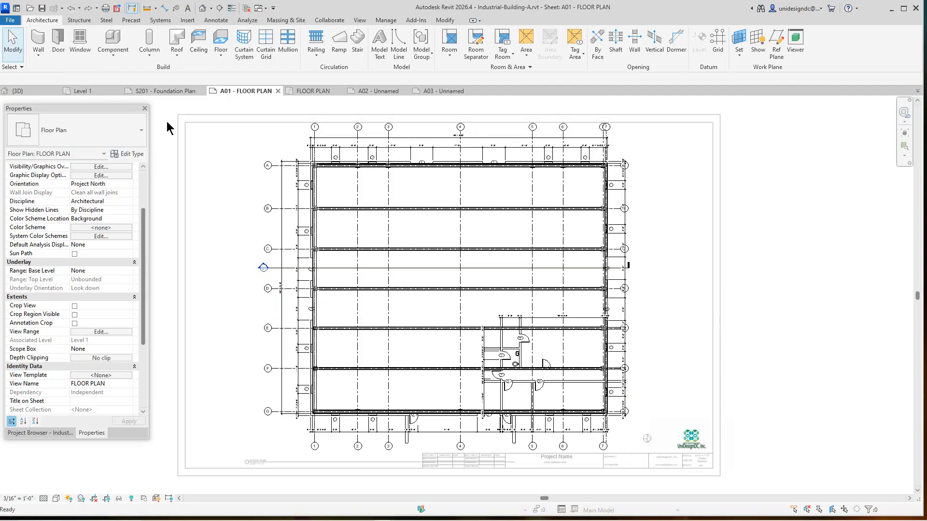
- Deactivate the floor plan view to return to sheet A01
scroll(246, 259, down, 1)
right_click(245, 256)
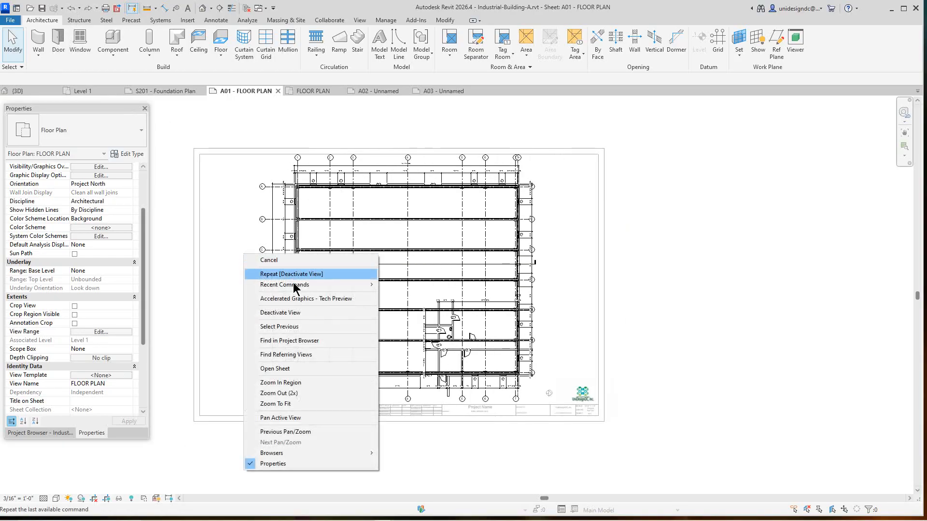
click(285, 314)
scroll(714, 312, down, 1)
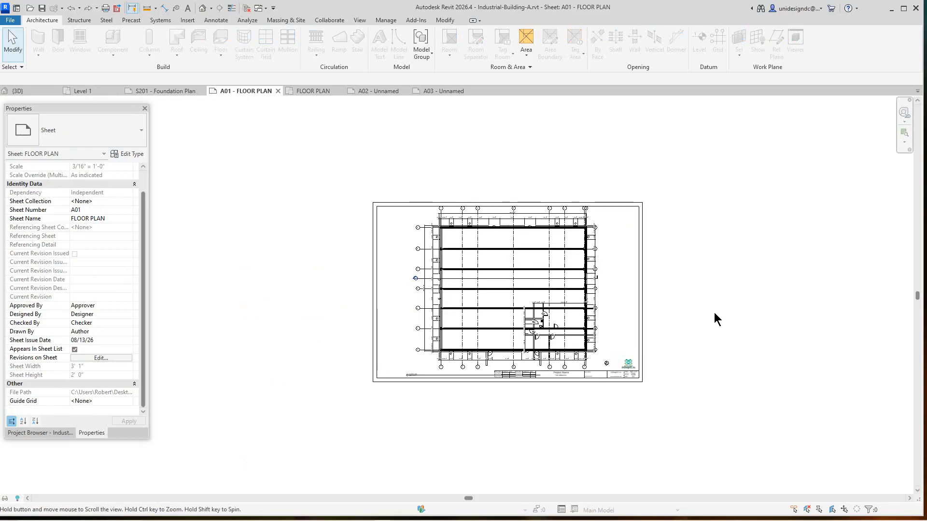
scroll(714, 312, up, 3)
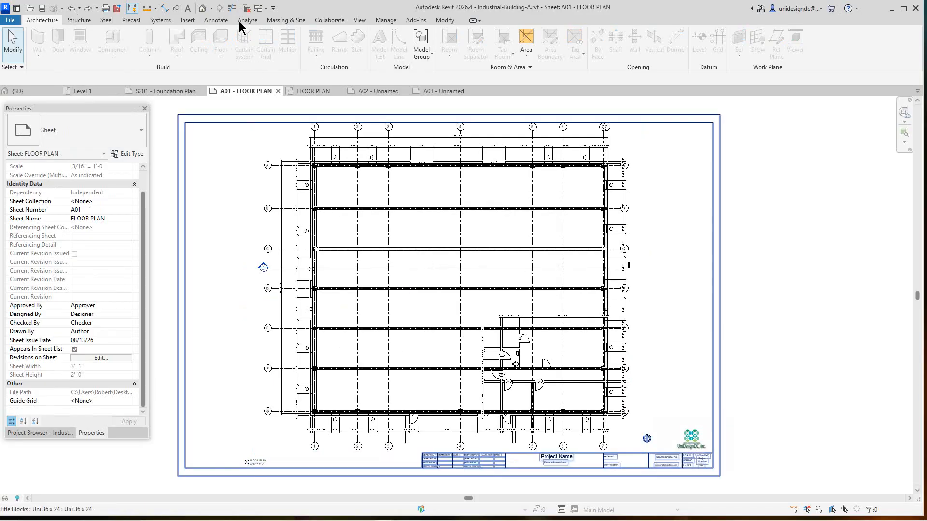
- Tile the default 3D view with all open sheets and plans, fitting each one's contents within its window
click(203, 8)
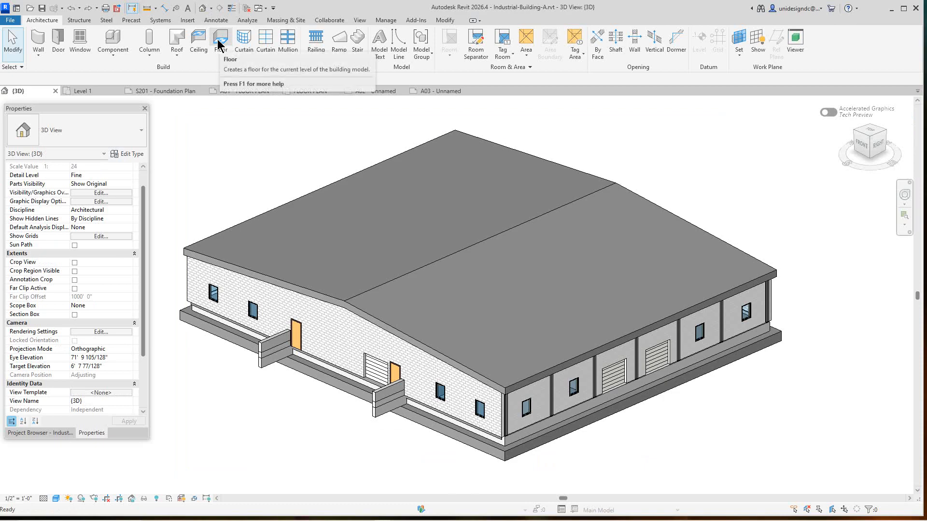
key(w)
key(t)
key(z)
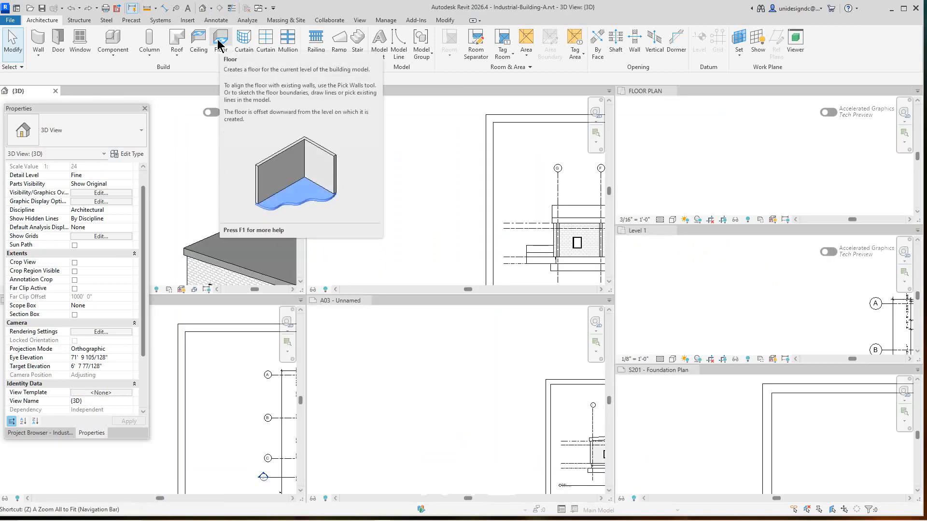
key(a)
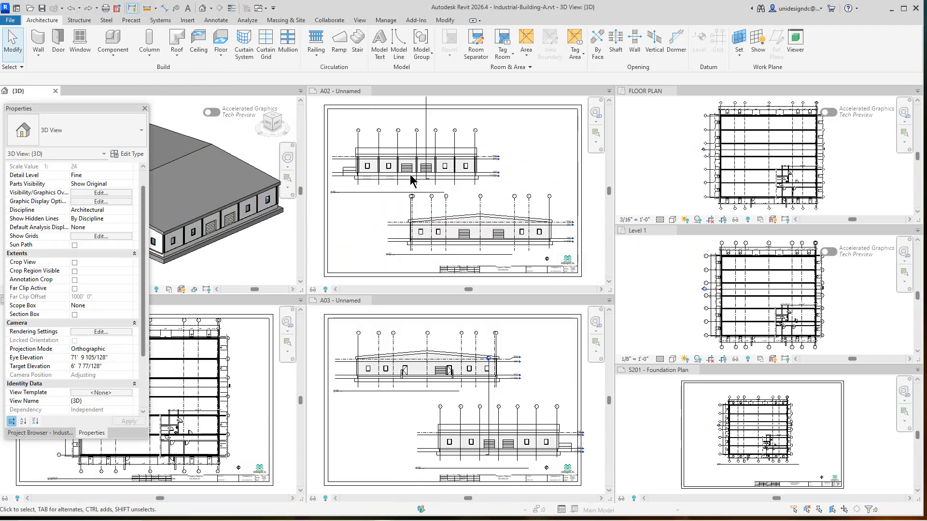
scroll(787, 285, down, 2)
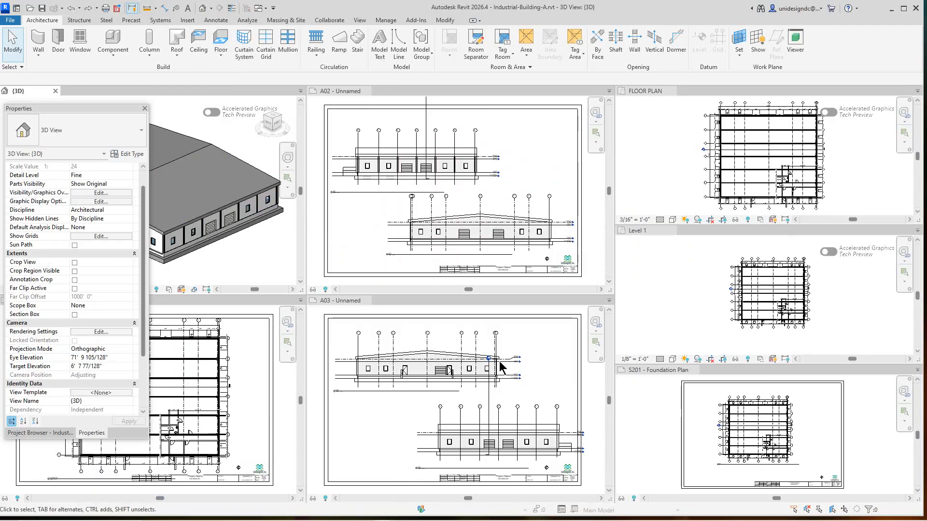
scroll(242, 358, down, 2)
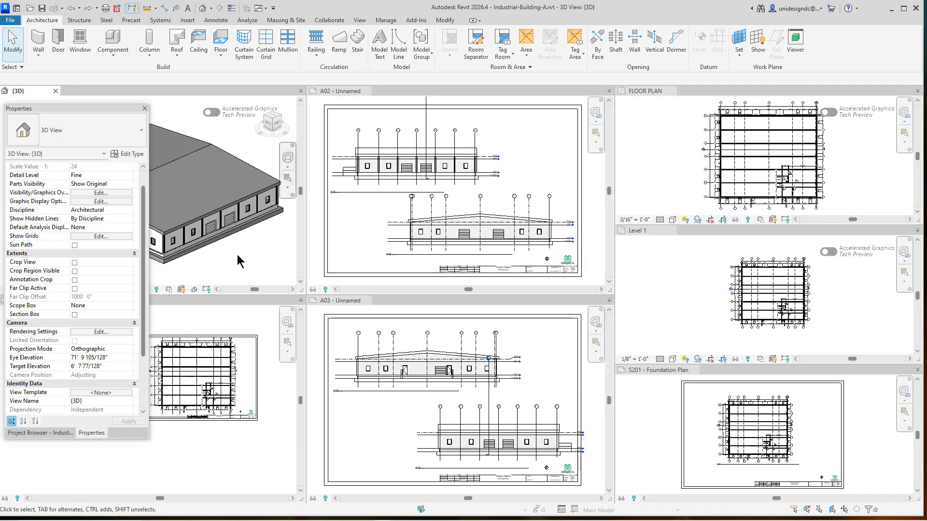
scroll(237, 254, down, 2)
scroll(229, 248, down, 2)
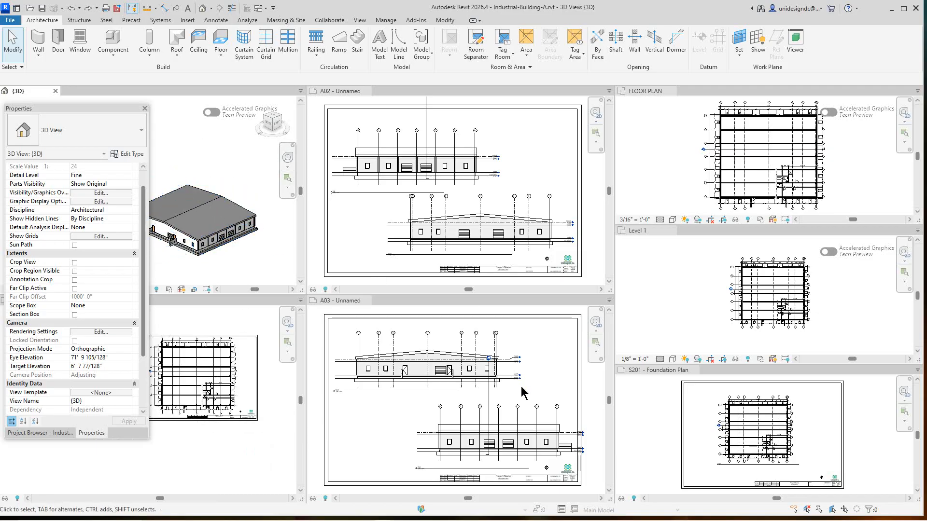